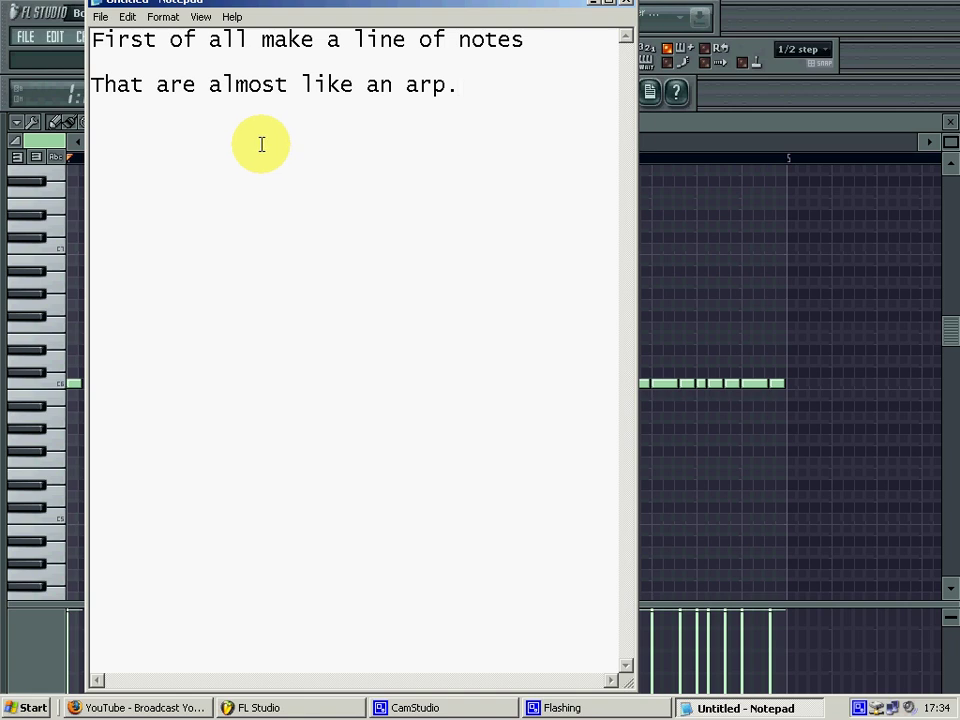
Switch to FL Studio and play back the Glider channel's single row of C6 notes, stopping it after listening
click(664, 515)
key(space)
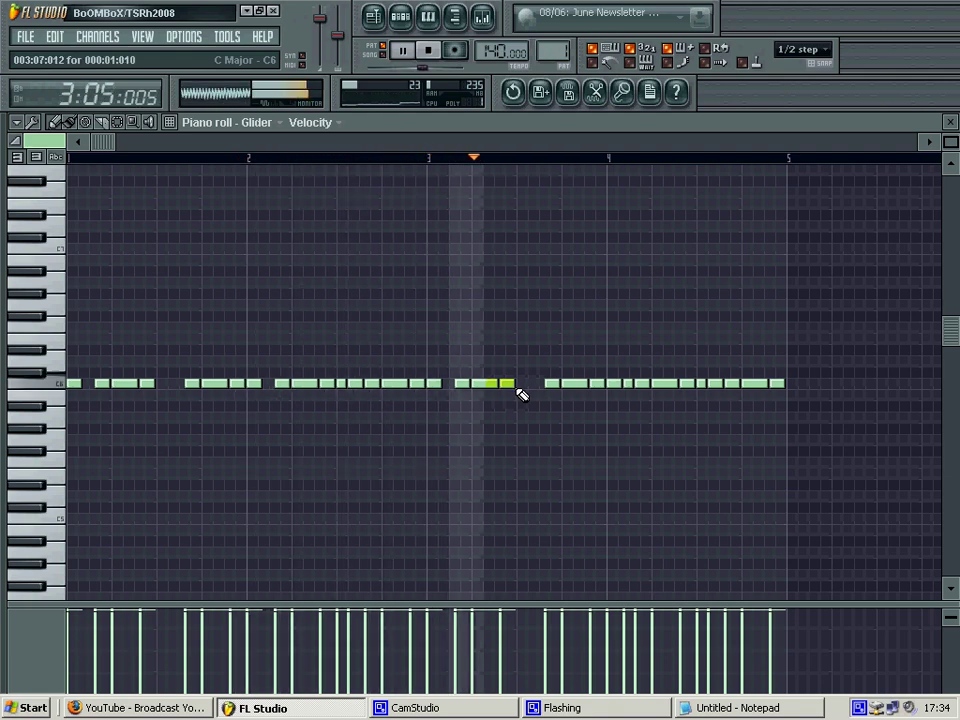
key(space)
Switch to Notepad and replace the text with "Then move the notes into a pattern"
click(705, 708)
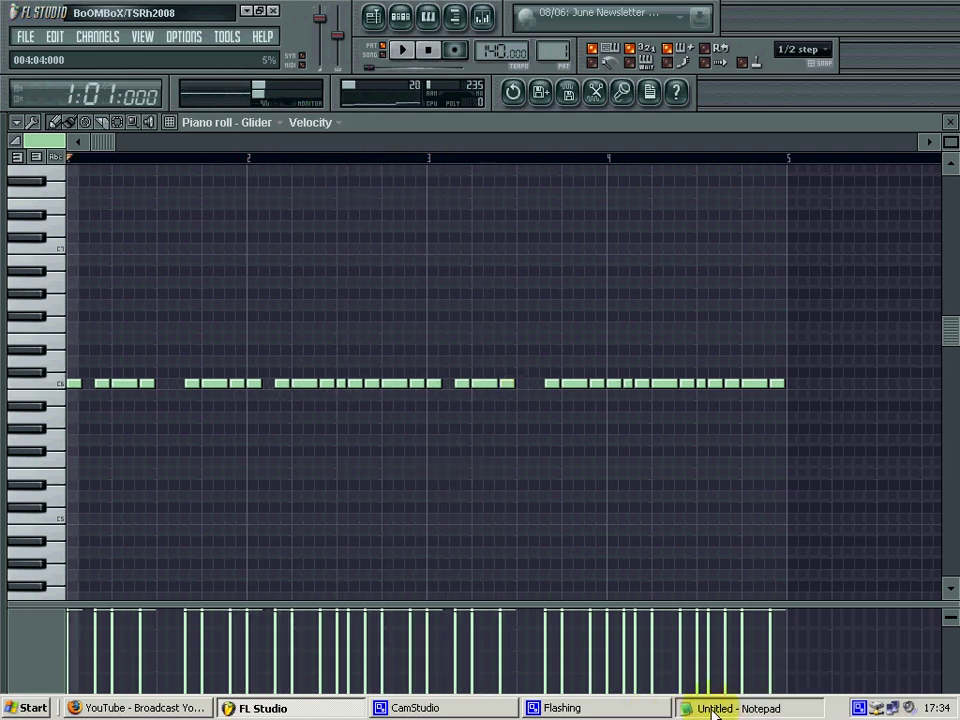
key(ctrl+a)
key(Delete)
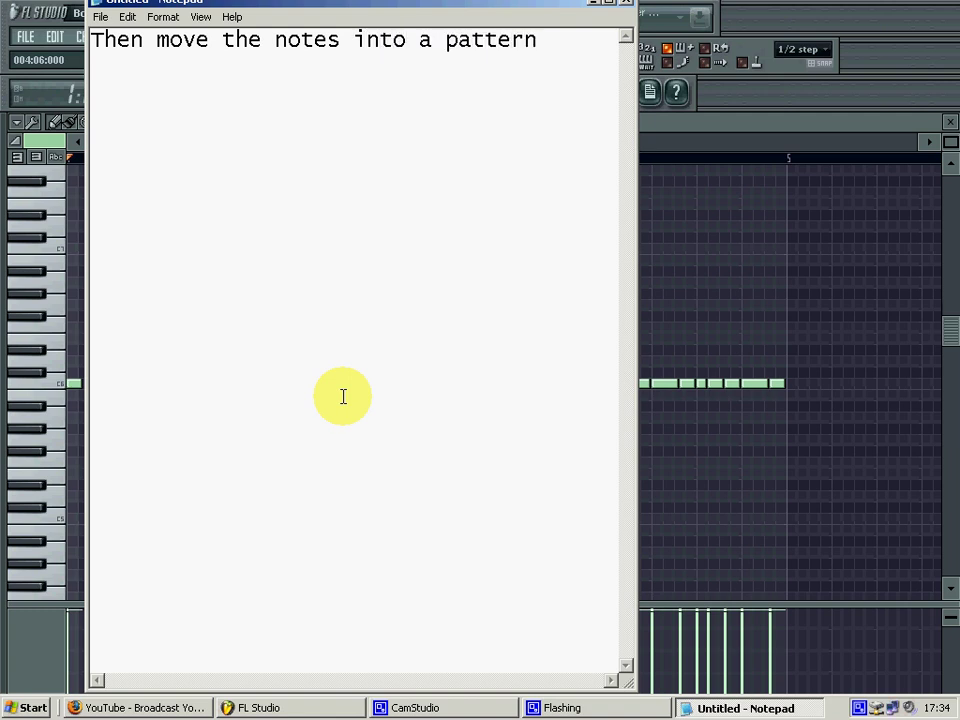
Switch to FL Studio, lower bar 1's second note to A5, and raise its third note to D6, auditioning the change
click(729, 482)
drag(94, 385, 101, 435)
drag(118, 386, 118, 360)
key(space)
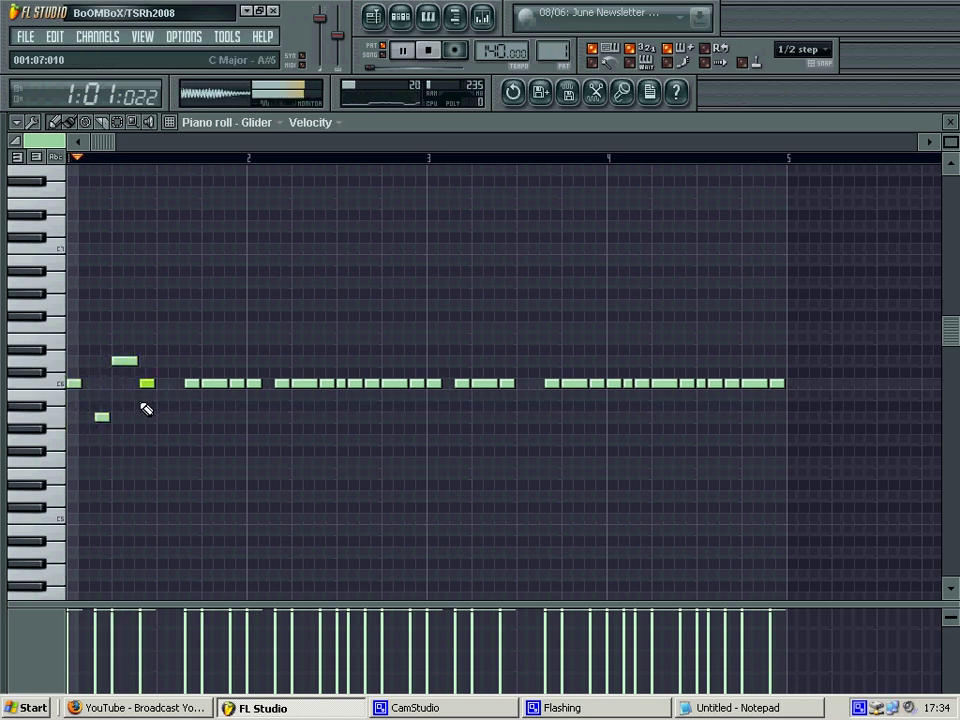
key(space)
Lower the long note near the end of bar 1 to B5 and raise the note at the start of bar 2 to D6, auditioning the pattern
drag(188, 385, 210, 416)
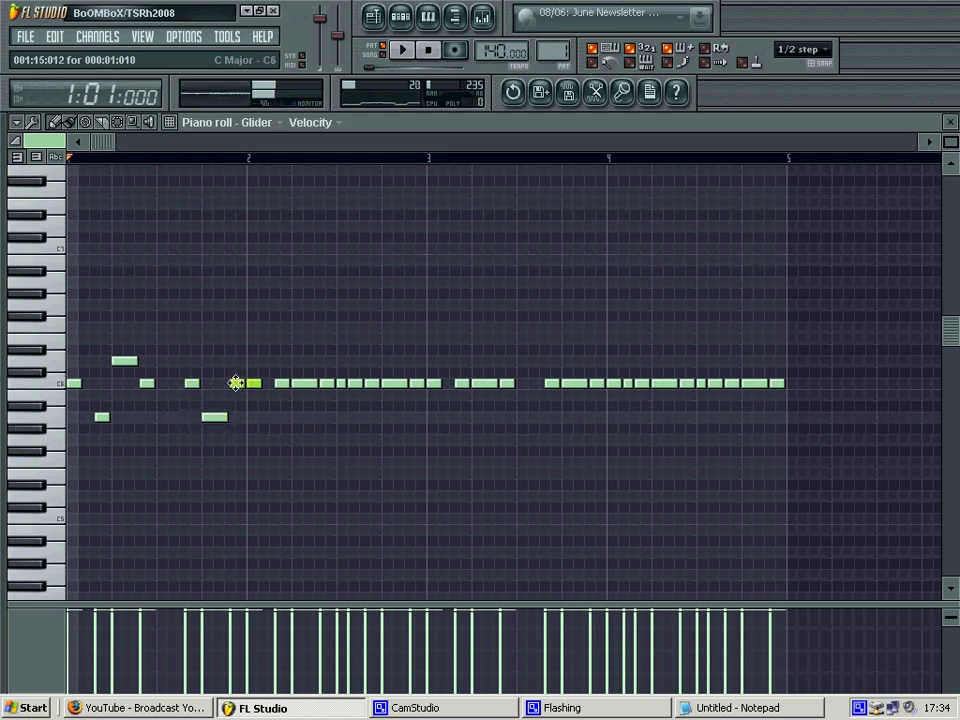
drag(251, 383, 251, 360)
key(space)
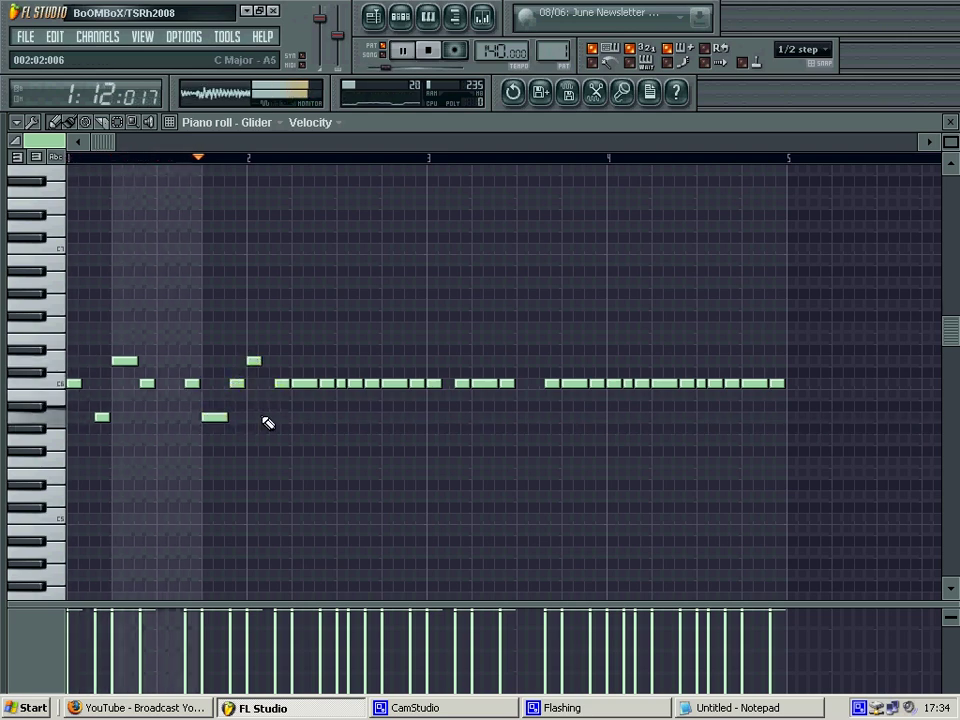
drag(212, 416, 211, 394)
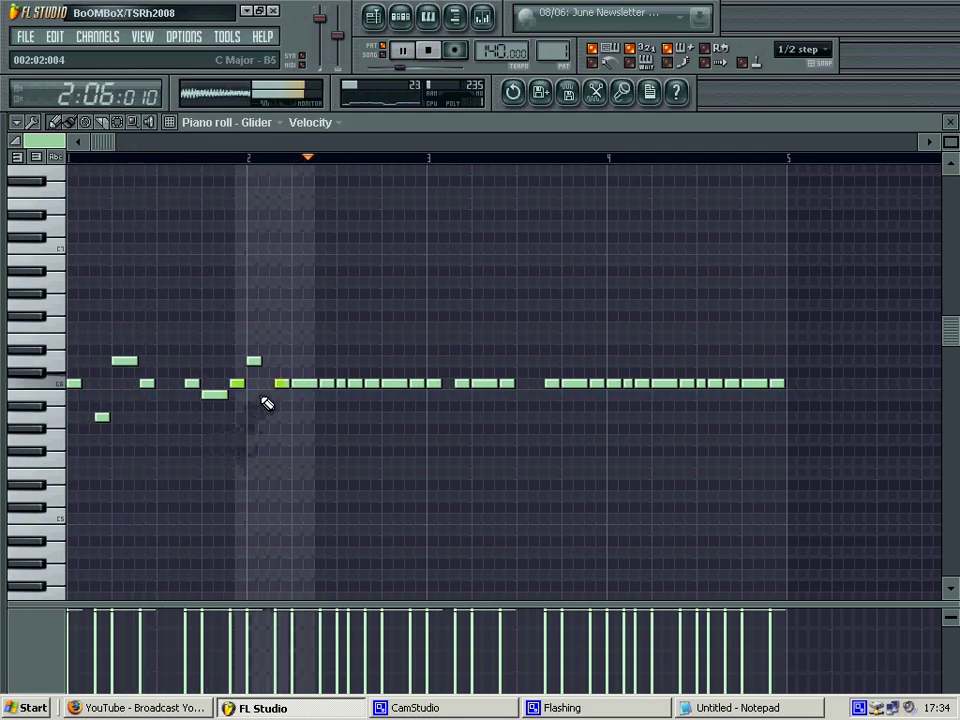
key(space)
Raise bar 1's second note and its last long note to E6 and its final note to F6, auditioning the result
drag(215, 393, 216, 337)
drag(238, 382, 236, 327)
drag(103, 417, 101, 337)
key(space)
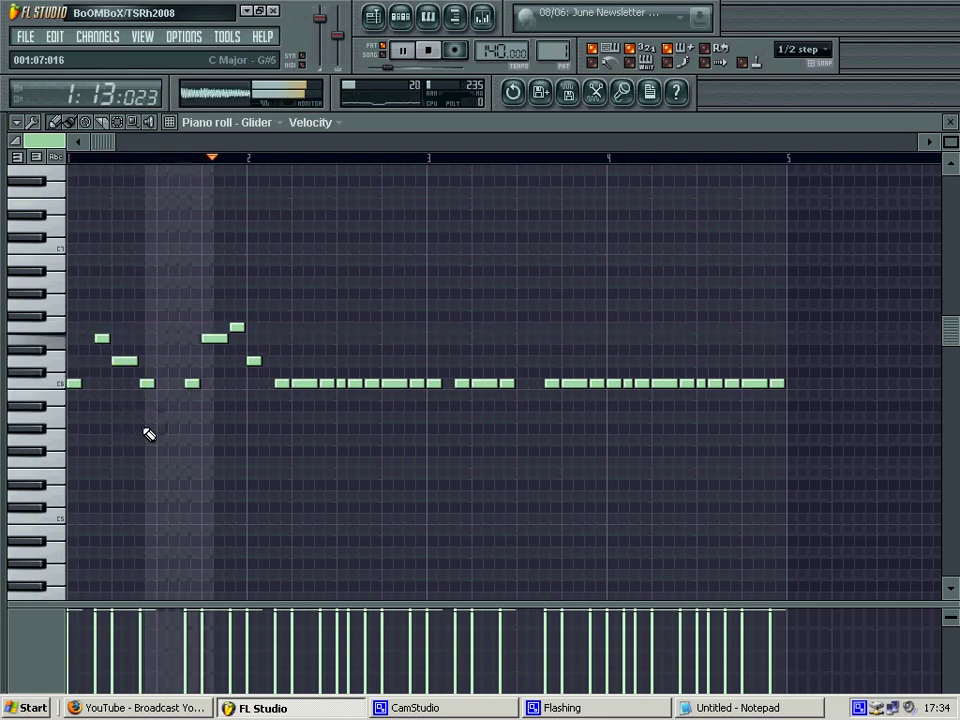
key(space)
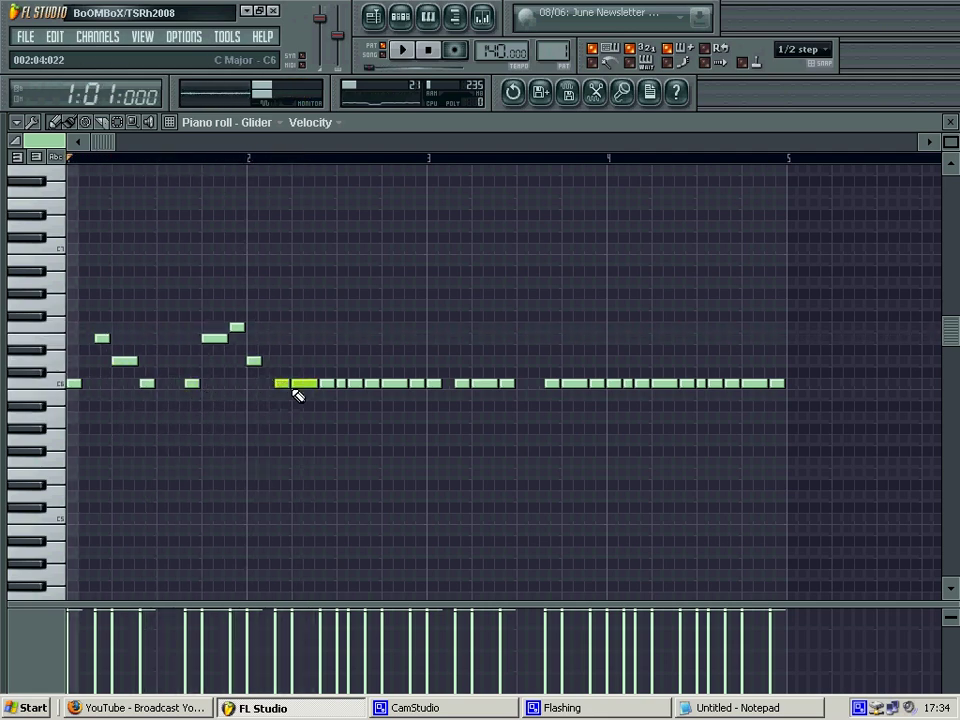
Arrange the rest of bar 2 into two runs rising from C6 through D6 and E6 to F6, and audition them
drag(295, 389, 326, 338)
click(340, 327)
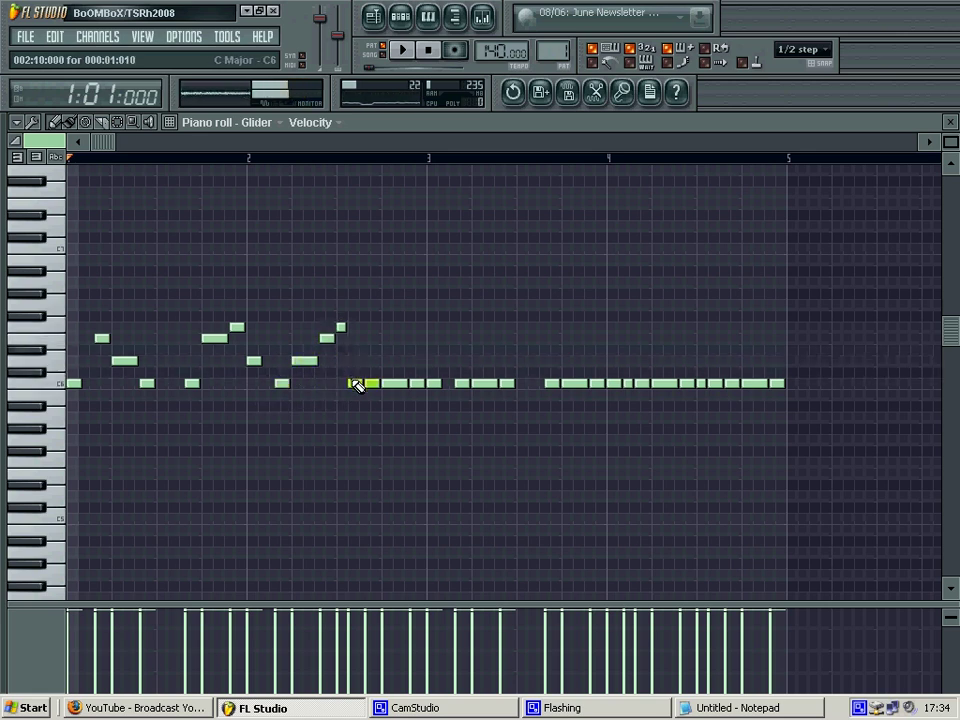
drag(370, 381, 388, 337)
drag(422, 377, 411, 326)
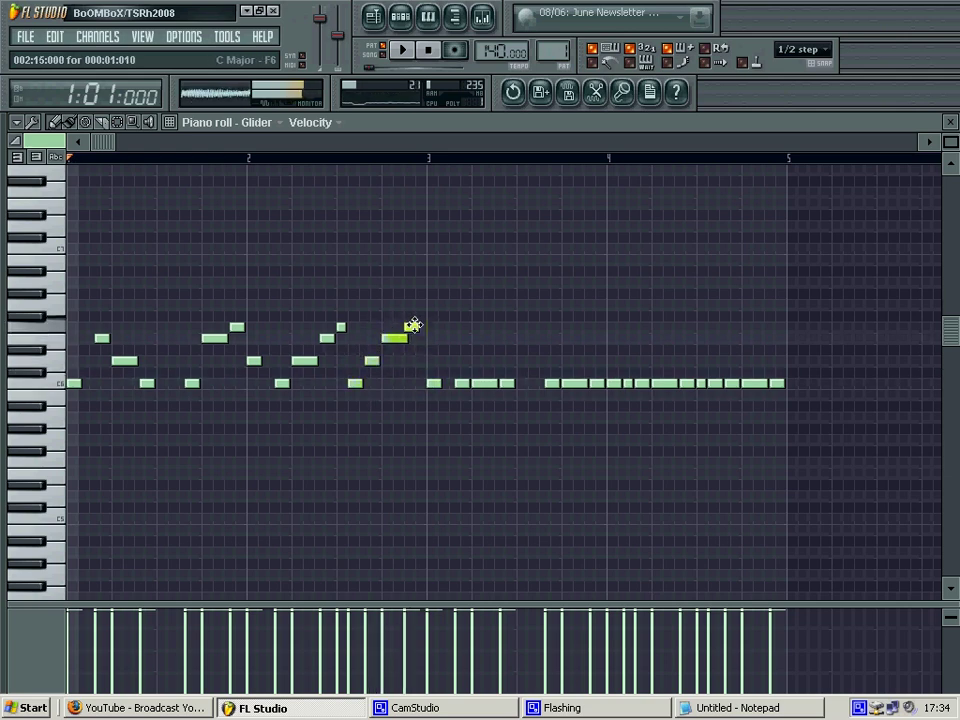
key(space)
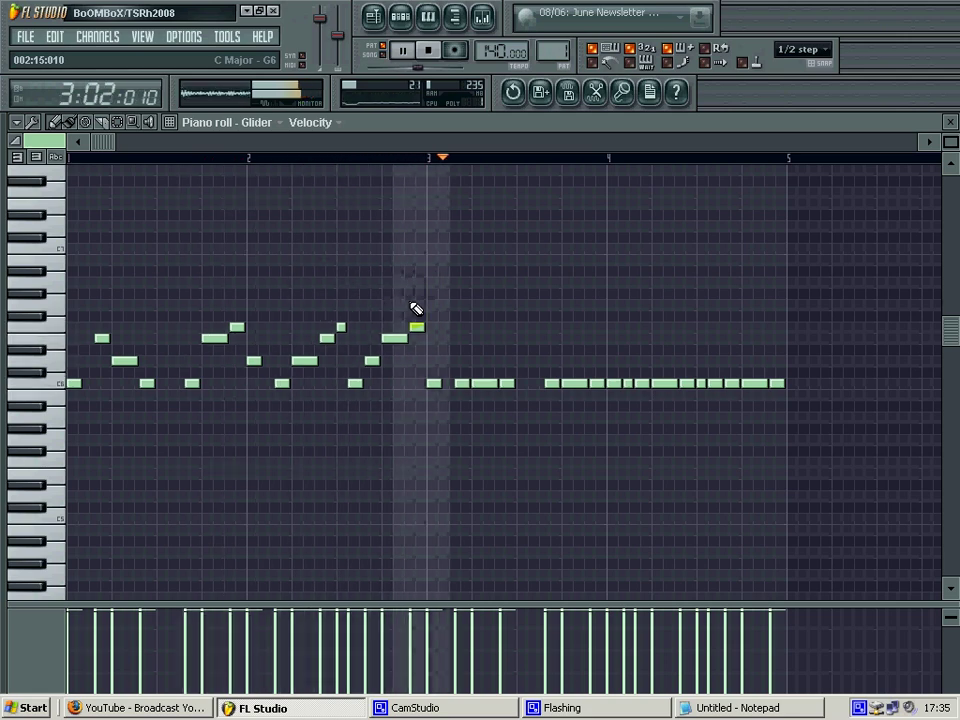
key(space)
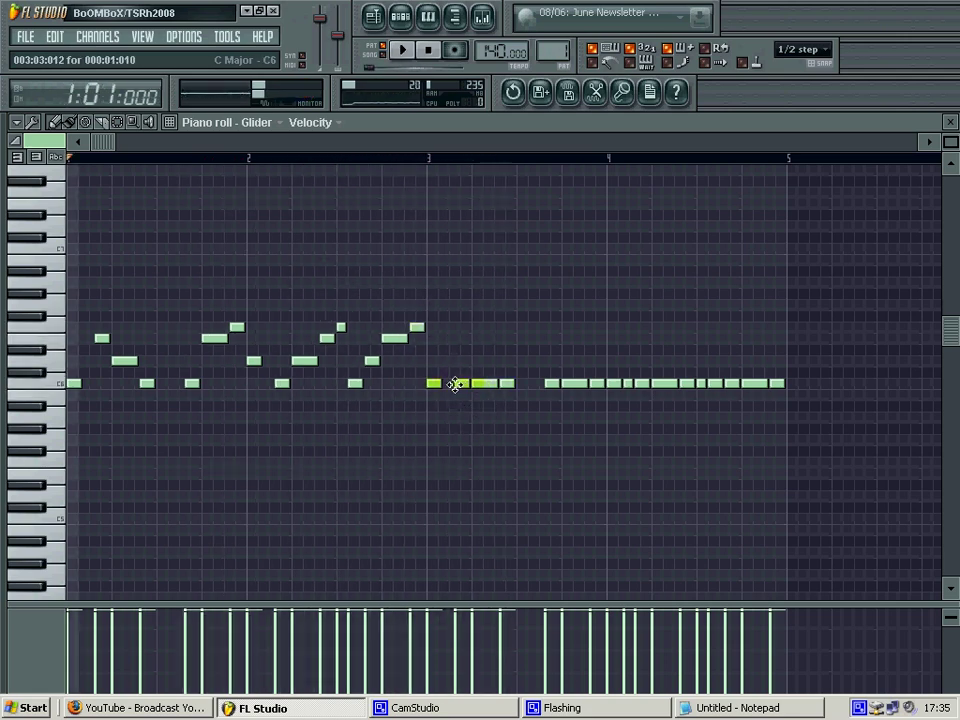
Switch to Notepad and replace the text with "At this part it SHOULD and MUST the exact same as the first part." on two lines
click(735, 707)
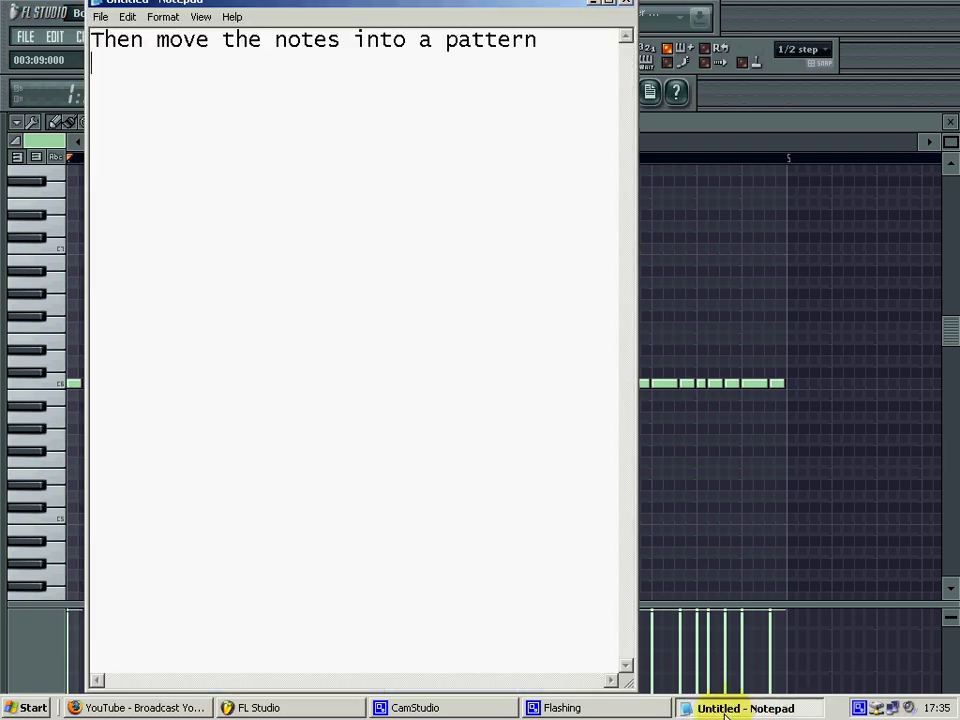
key(ctrl+a)
text(A)
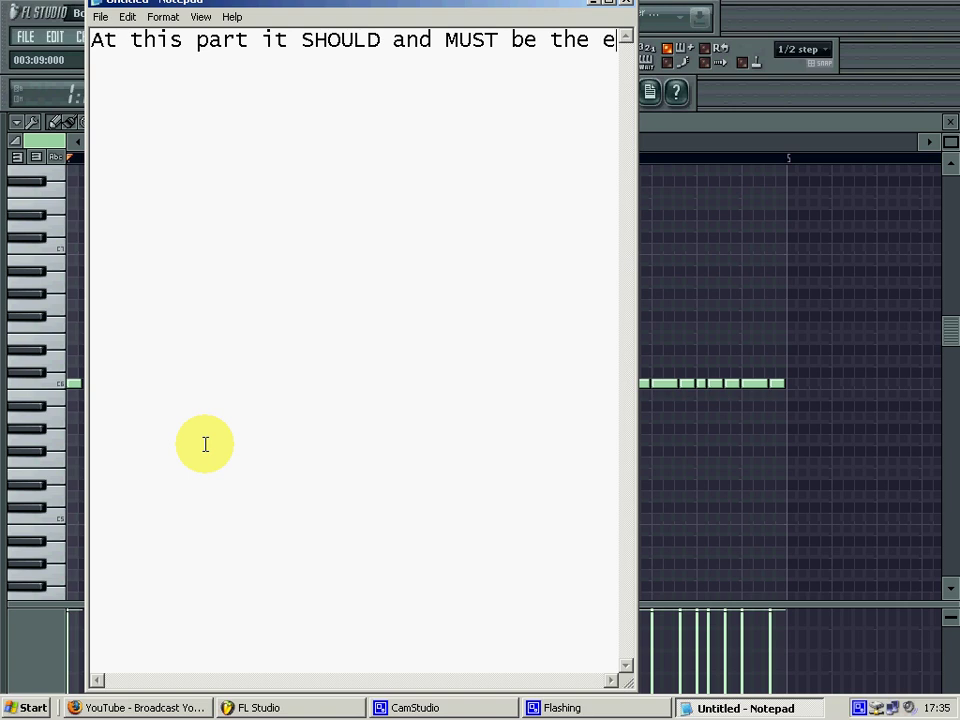
text(xact sa)
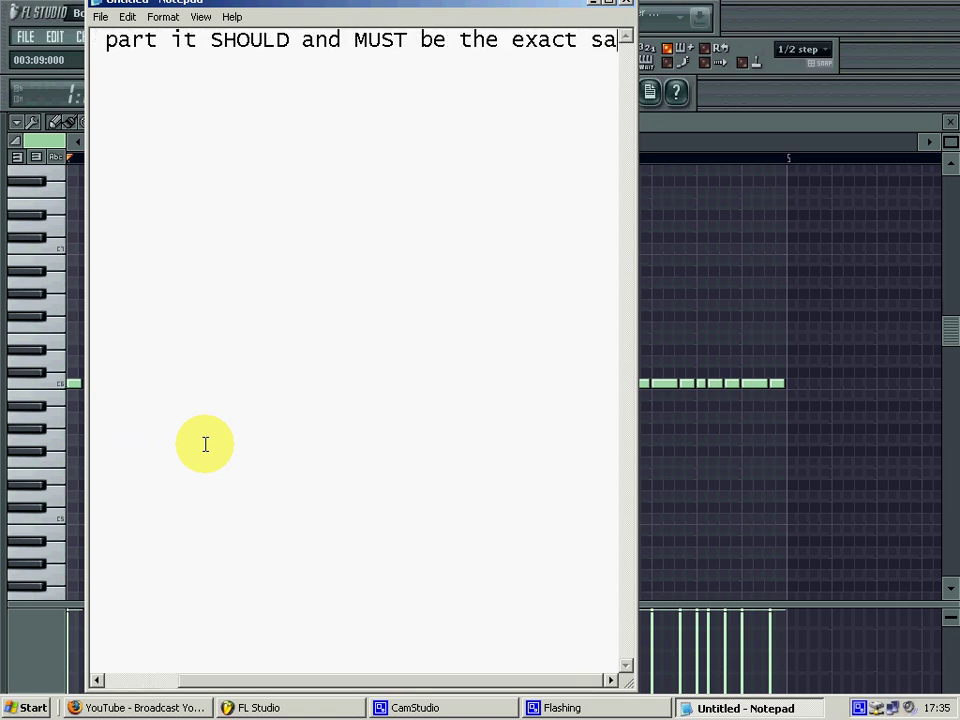
key(ctrl+BackSpace)
key(ctrl+BackSpace)
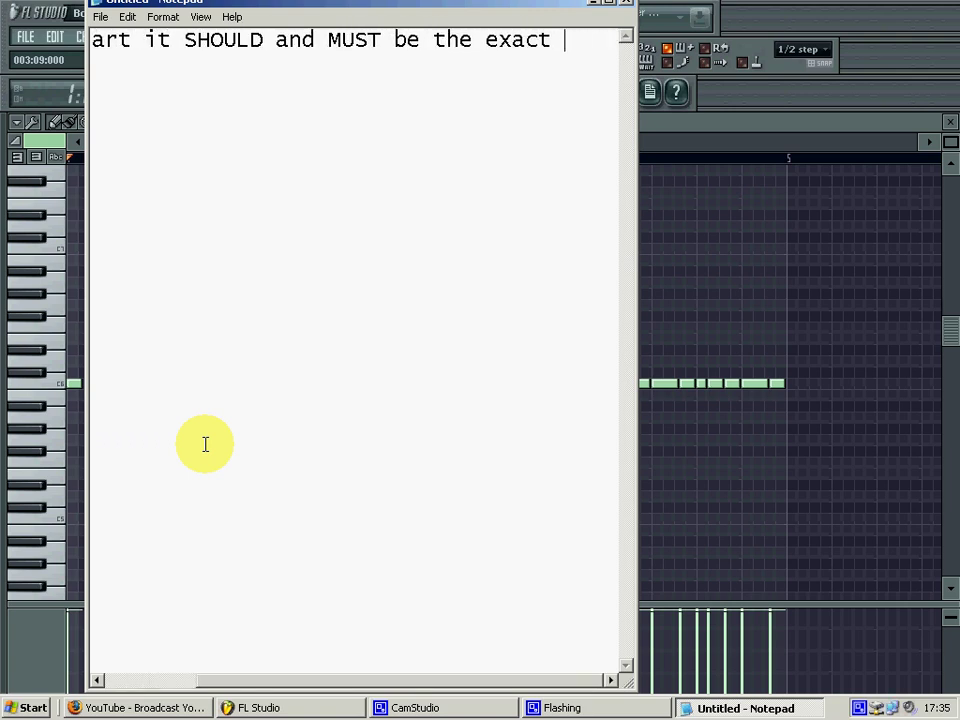
key(Return)
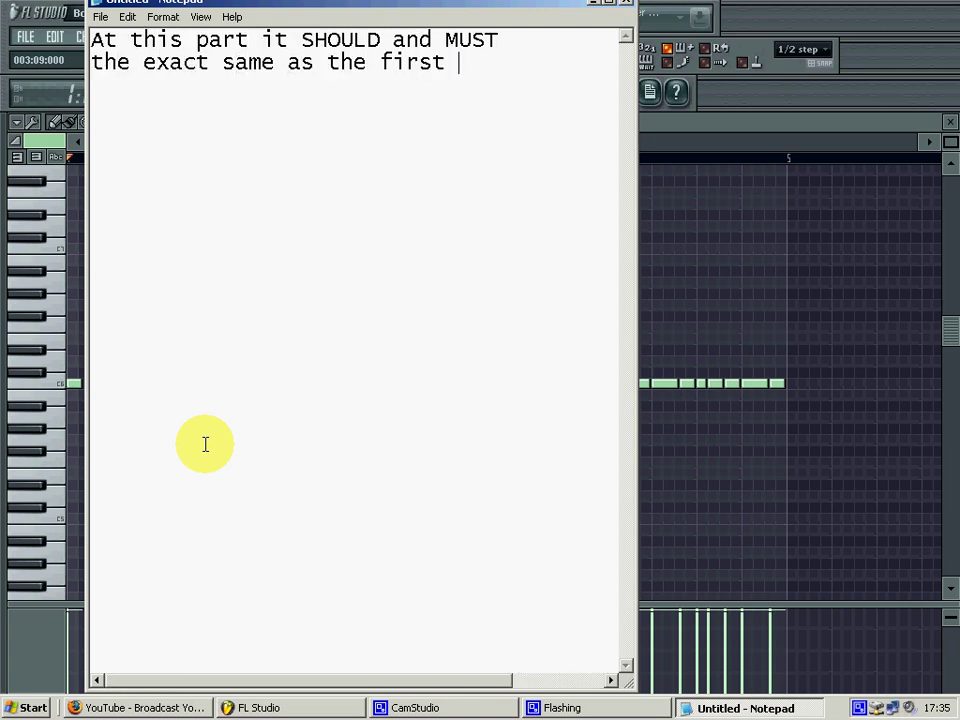
Switch to FL Studio and highlight the notes of bar 1, followed by those of bar 3, to compare the two sections
key(alt+Tab)
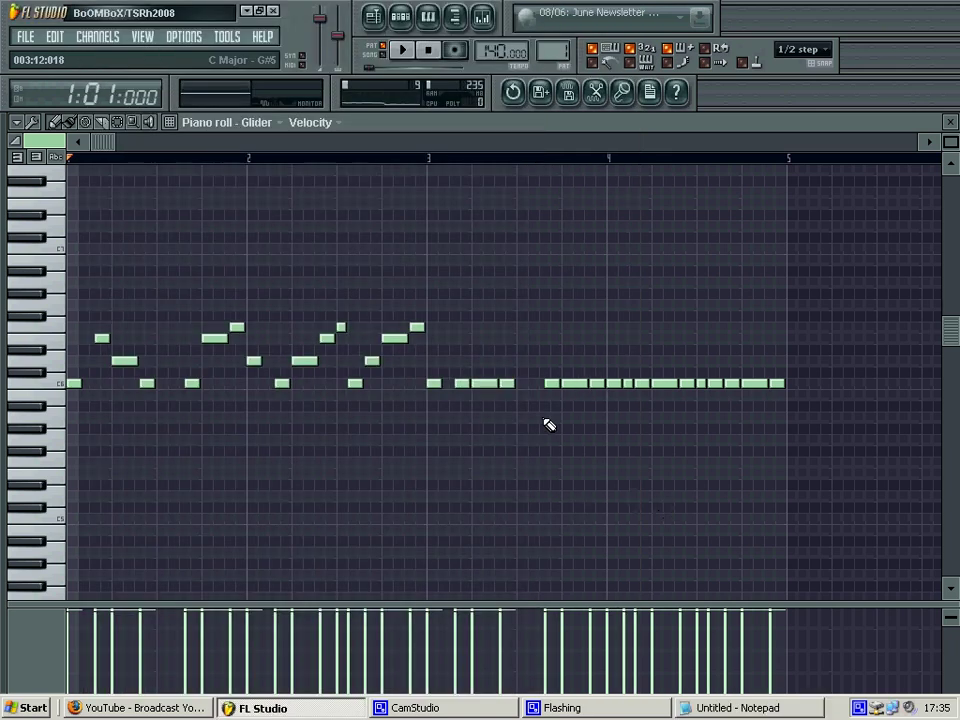
drag(245, 163, 6, 155)
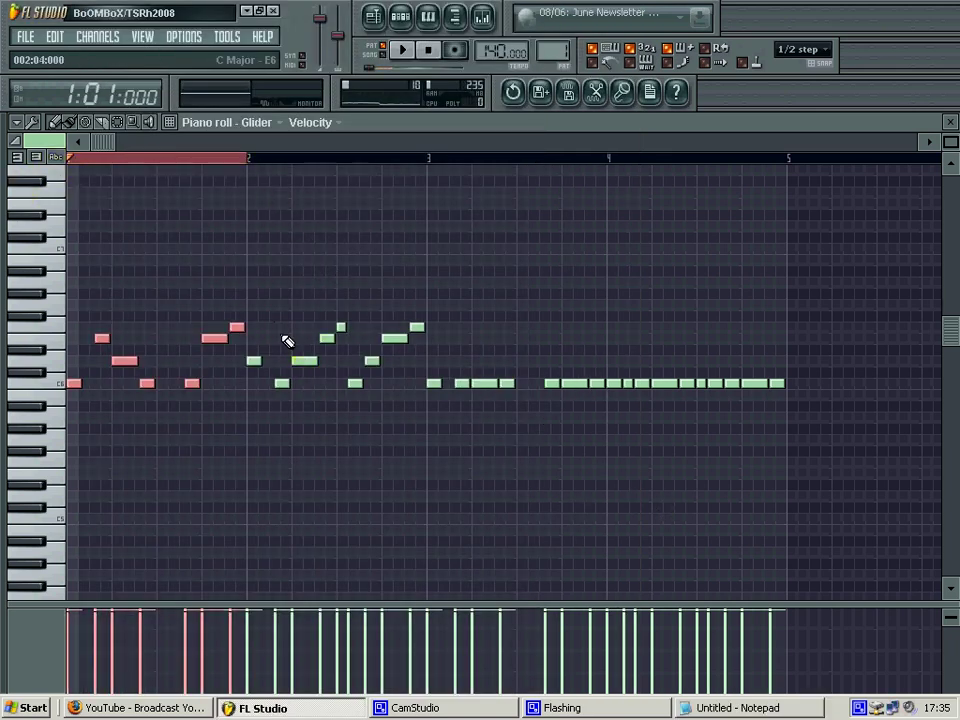
drag(431, 158, 612, 192)
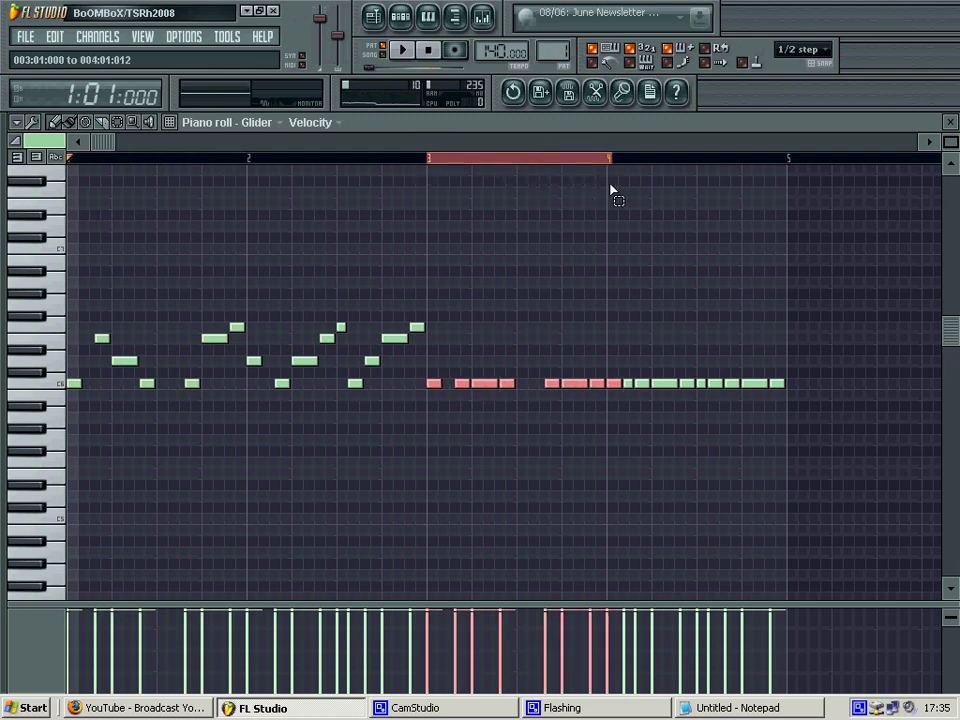
Switch to Notepad and replace the text with "These two sections MUST be the same!"
click(740, 707)
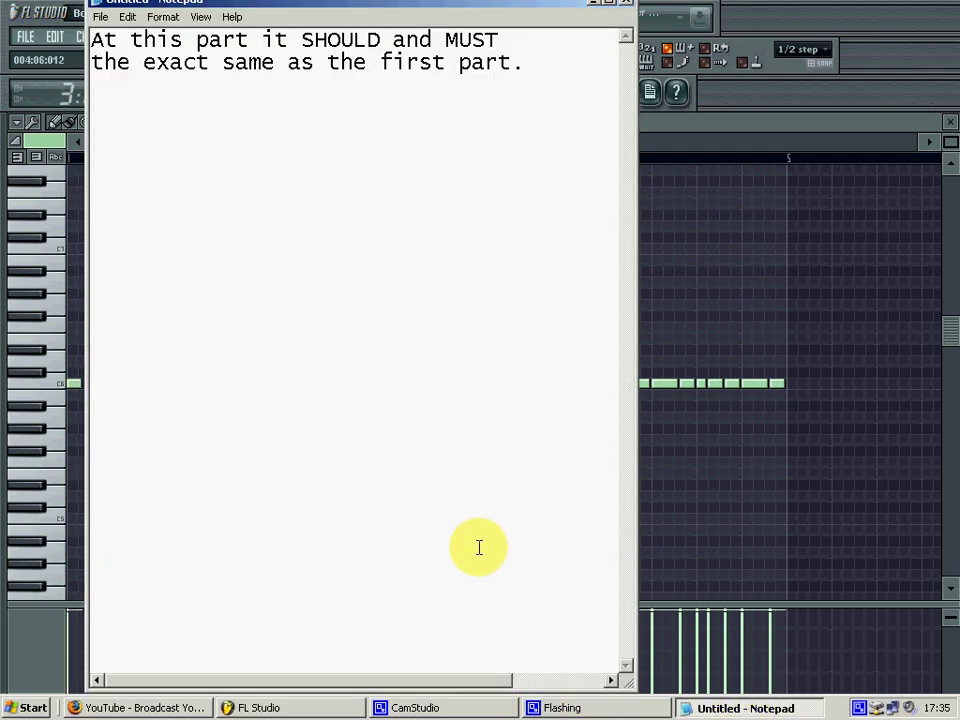
key(ctrl+a)
key(Delete)
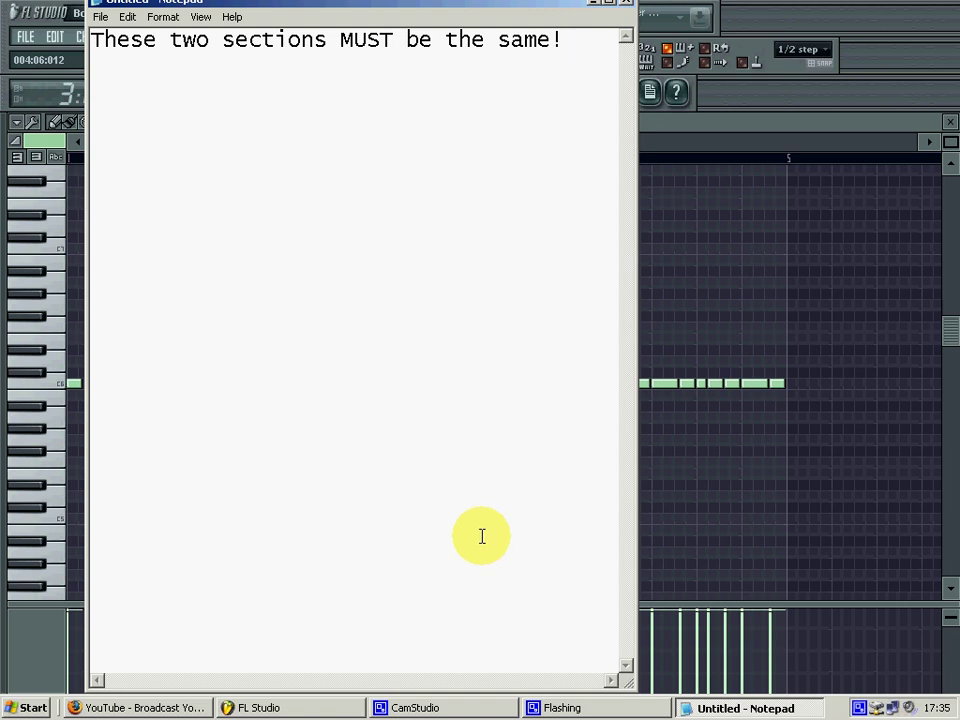
Replace the Notepad text with a warning beginning "If not then it won't sound anywhere near as good as it"
key(ctrl+a)
key(Delete)
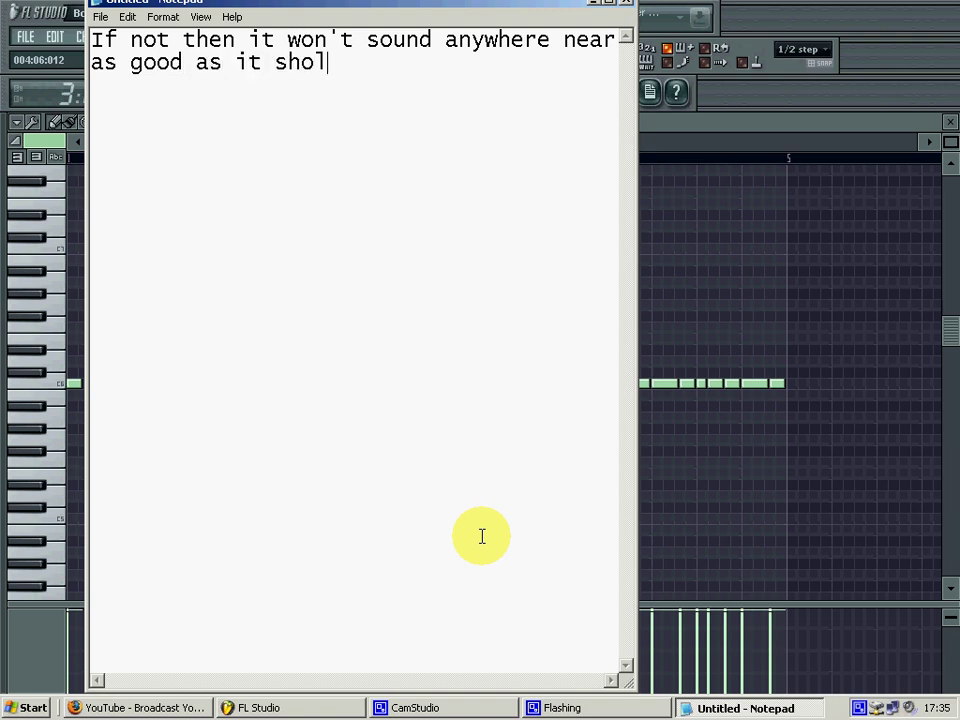
Switch to FL Studio and repeat bar 1's melody in bar 3 using E6, D6, E6 and F6, with D6 at the start of bar 4
key(alt+Tab)
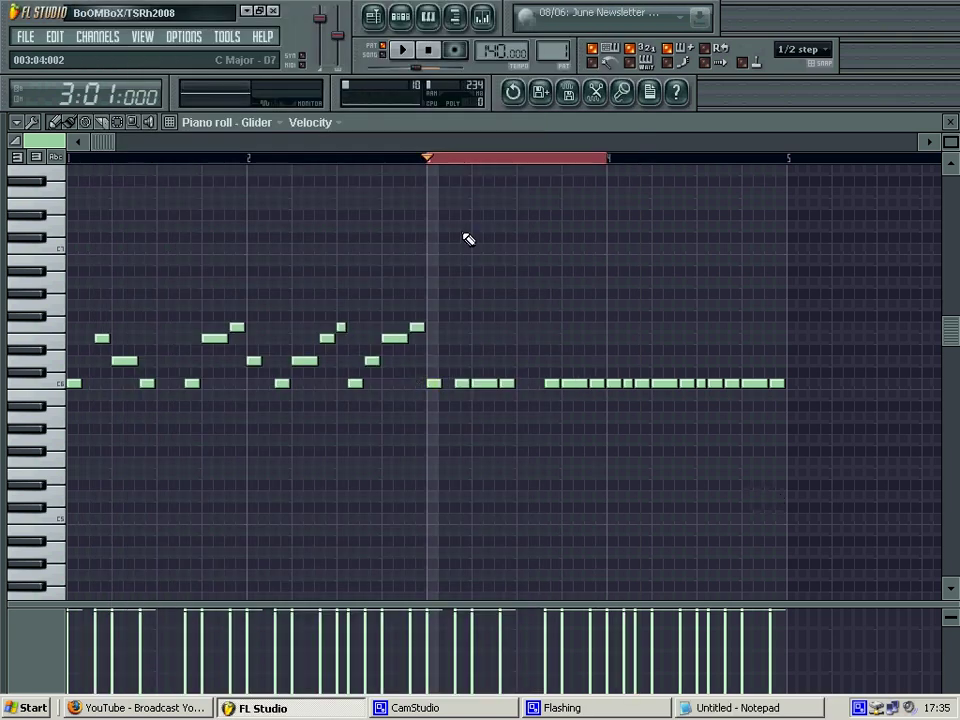
drag(459, 383, 461, 341)
mouse_move(488, 383)
mouse_down()
mouse_move(480, 350)
mouse_move(478, 362)
mouse_up()
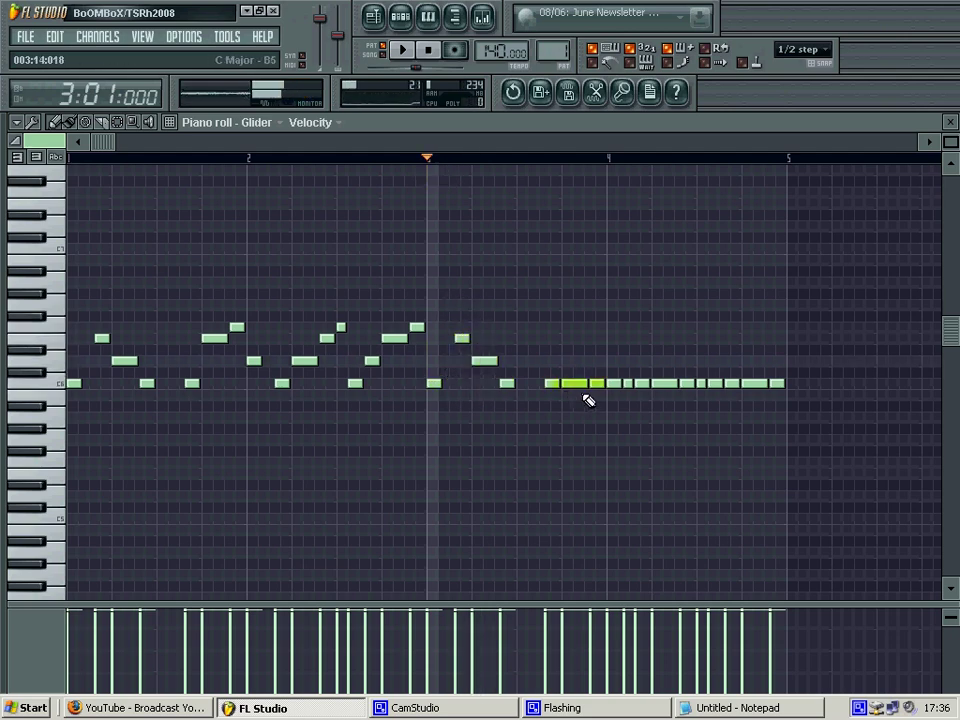
drag(585, 390, 585, 342)
drag(595, 383, 597, 326)
drag(615, 380, 615, 358)
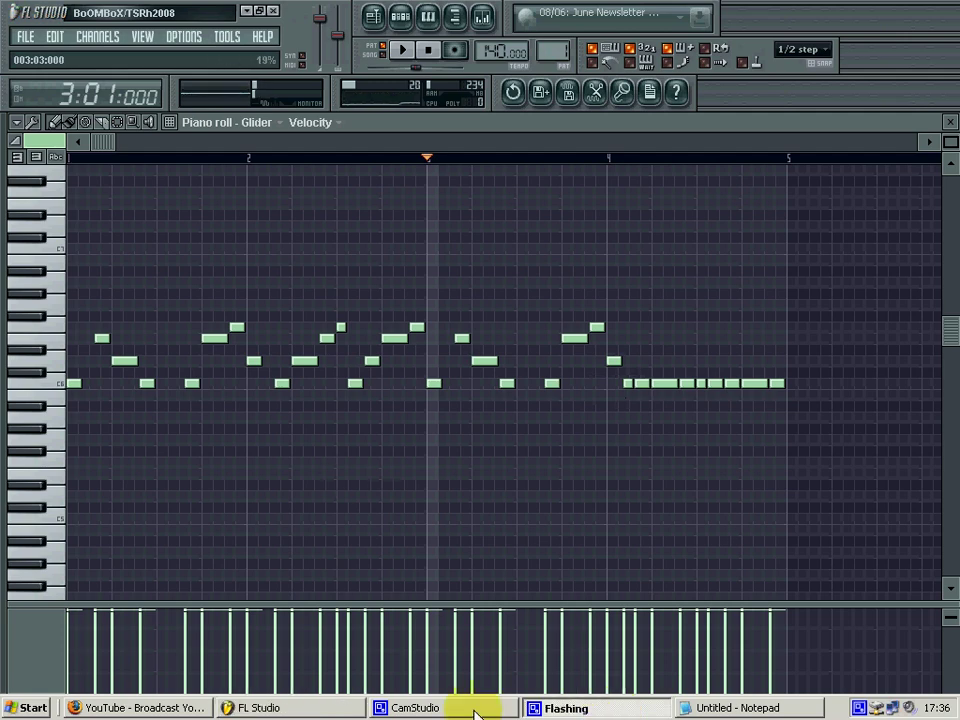
Switch to Notepad and replace the text with "But then there should also be a few more notes" on two lines
click(730, 707)
key(ctrl+a)
key(BackSpace)
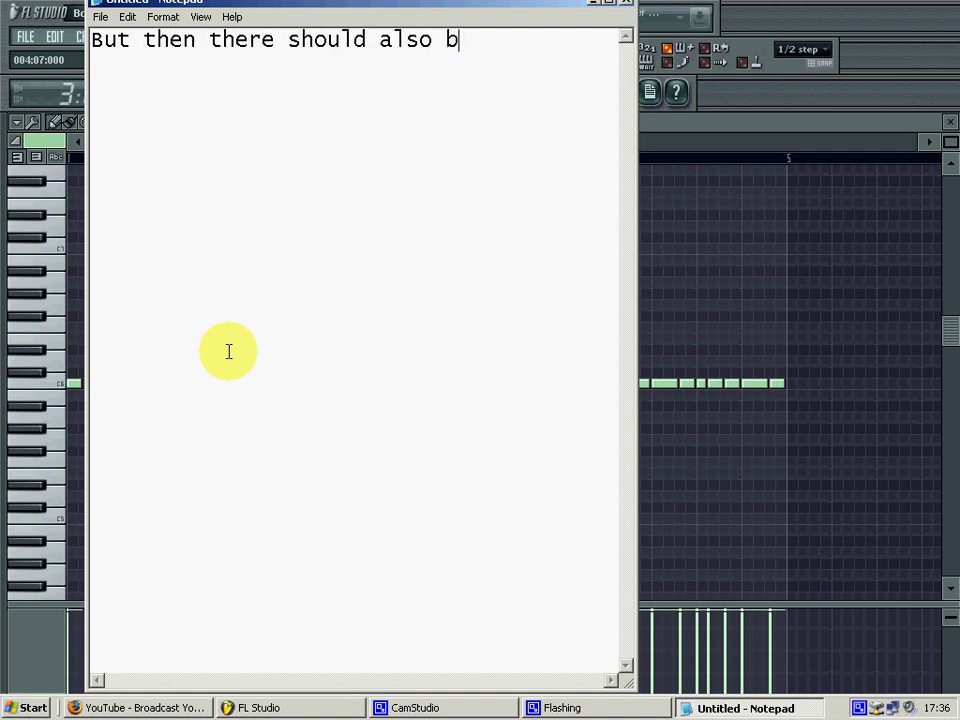
text(more)
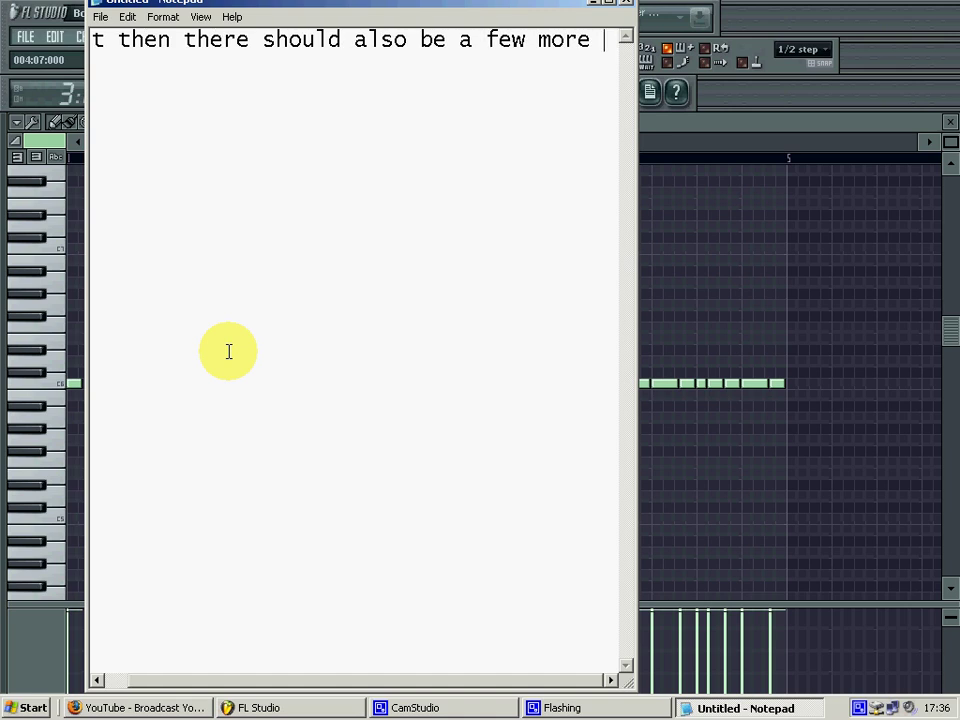
key(Return)
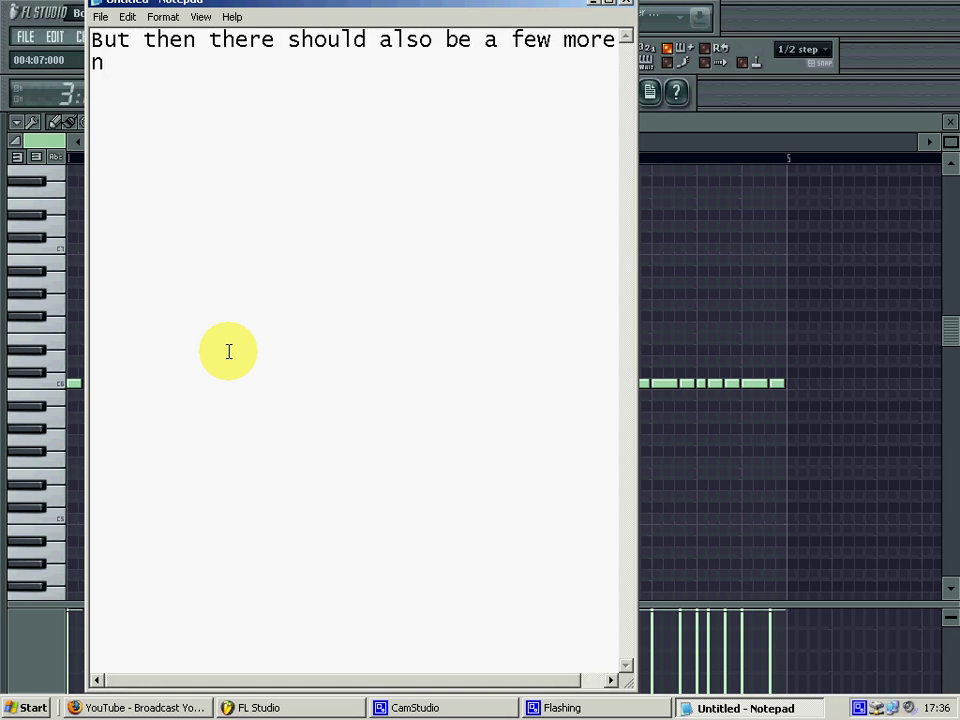
text(notes)
Switch to FL Studio and play back the pattern from bar 3 to check the repeated section
click(618, 453)
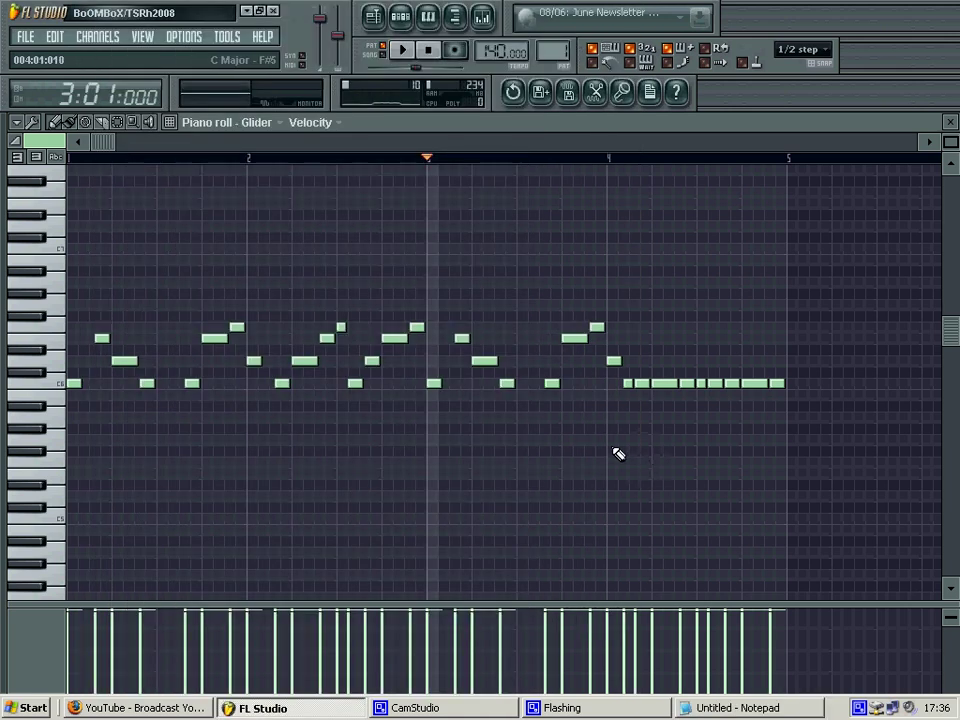
key(space)
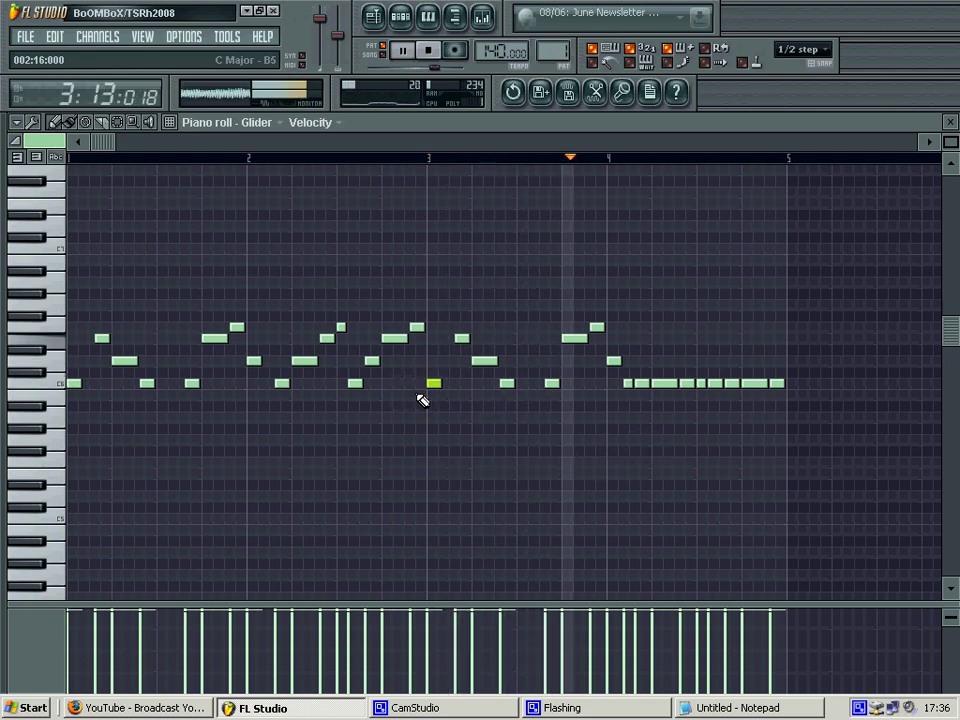
key(space)
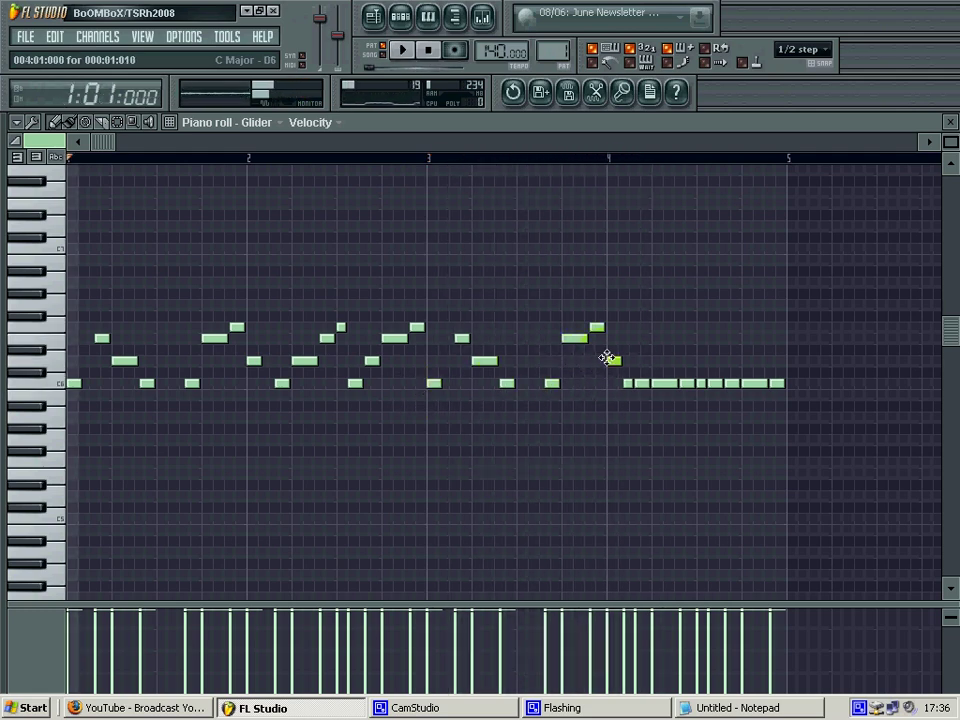
Raise the second, third and fourth notes of bar 4 to E6, F6 and E6 while auditioning the pattern
key(space)
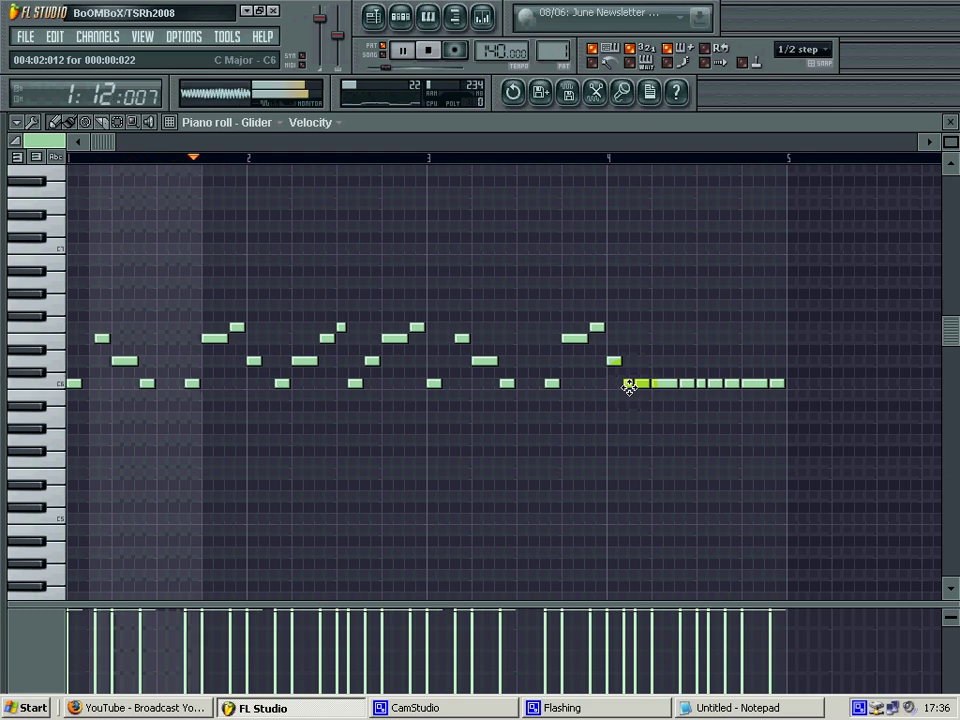
drag(628, 381, 643, 327)
key(space)
drag(664, 383, 655, 331)
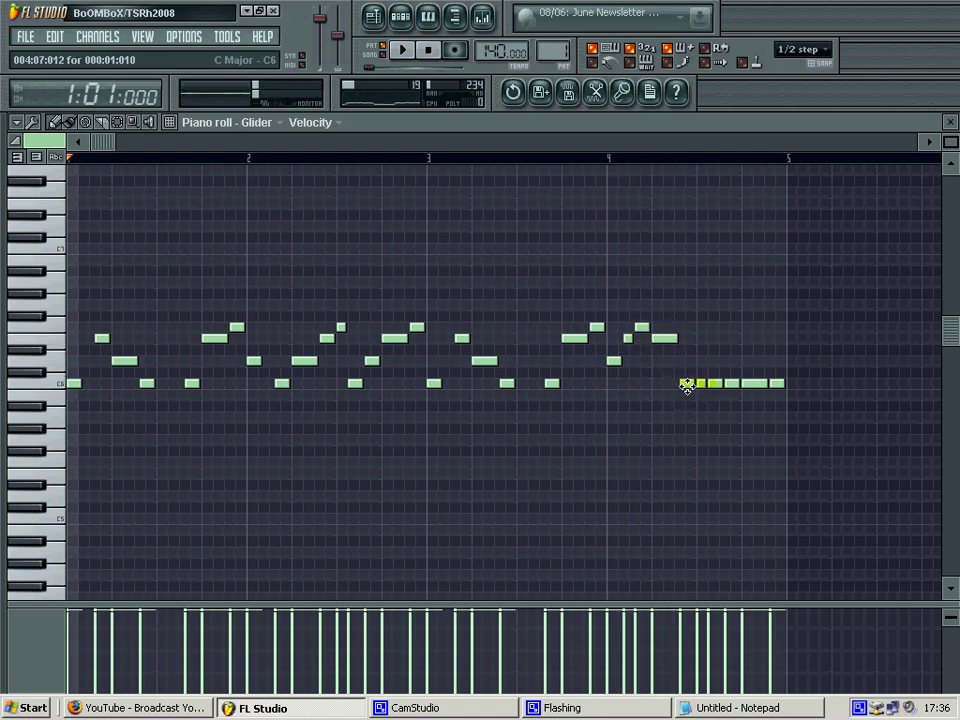
Re-pitch bar 4's last five notes to D6, E6, F6, E6 and D6 and play the pattern
drag(699, 385, 711, 337)
drag(731, 388, 775, 360)
key(space)
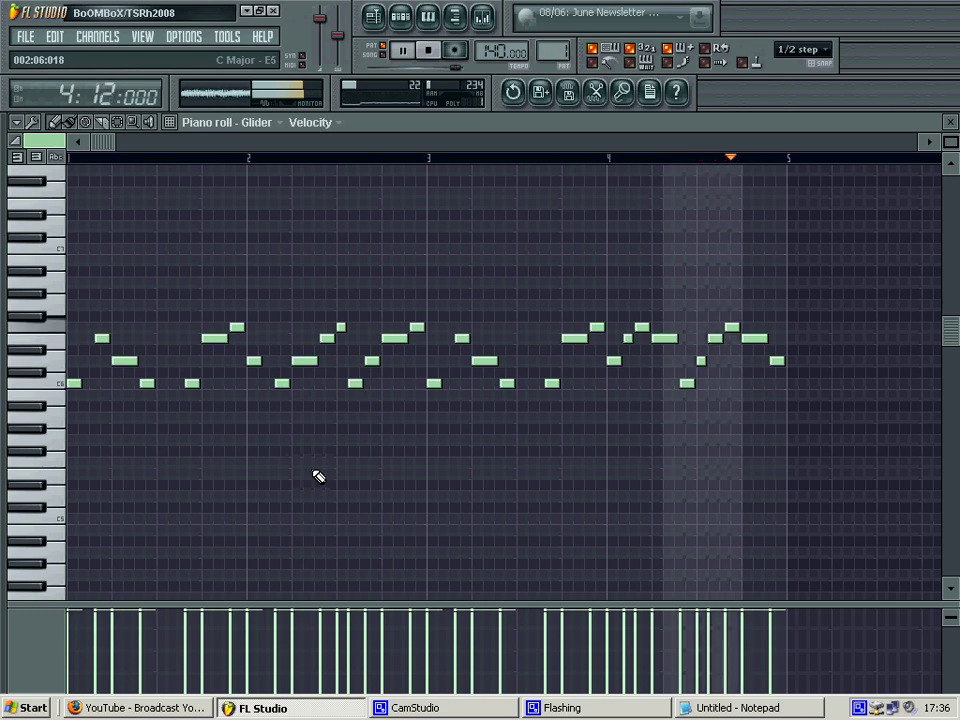
Re-pitch bar 4's first four notes to C6, F6, E6 and D6 and replay the pattern
click(598, 378)
key(space)
drag(615, 364, 614, 390)
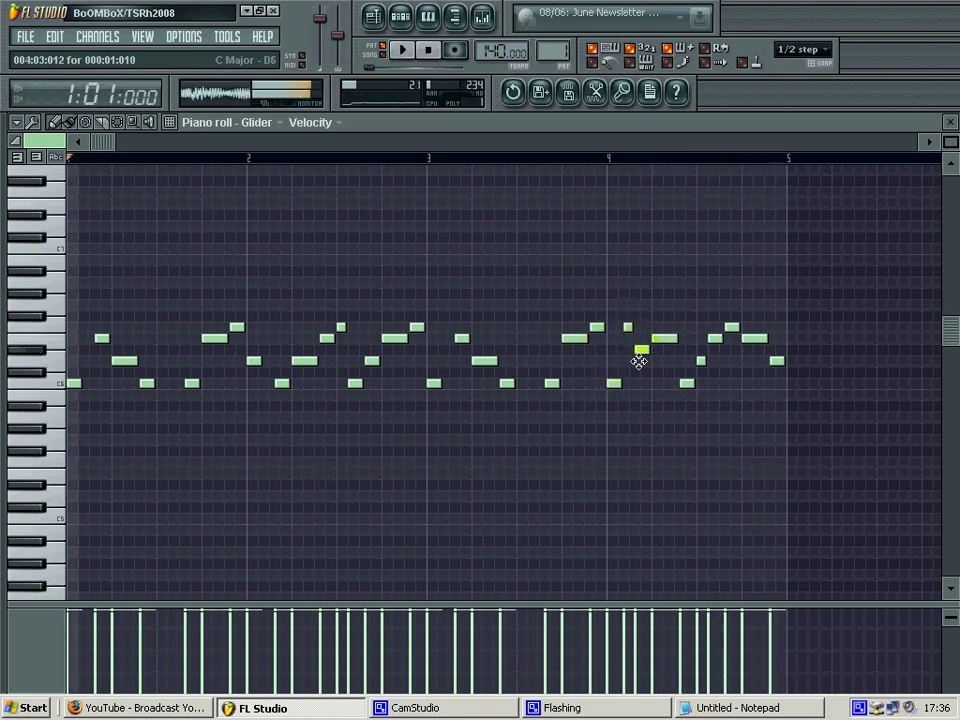
drag(638, 340, 666, 360)
key(space)
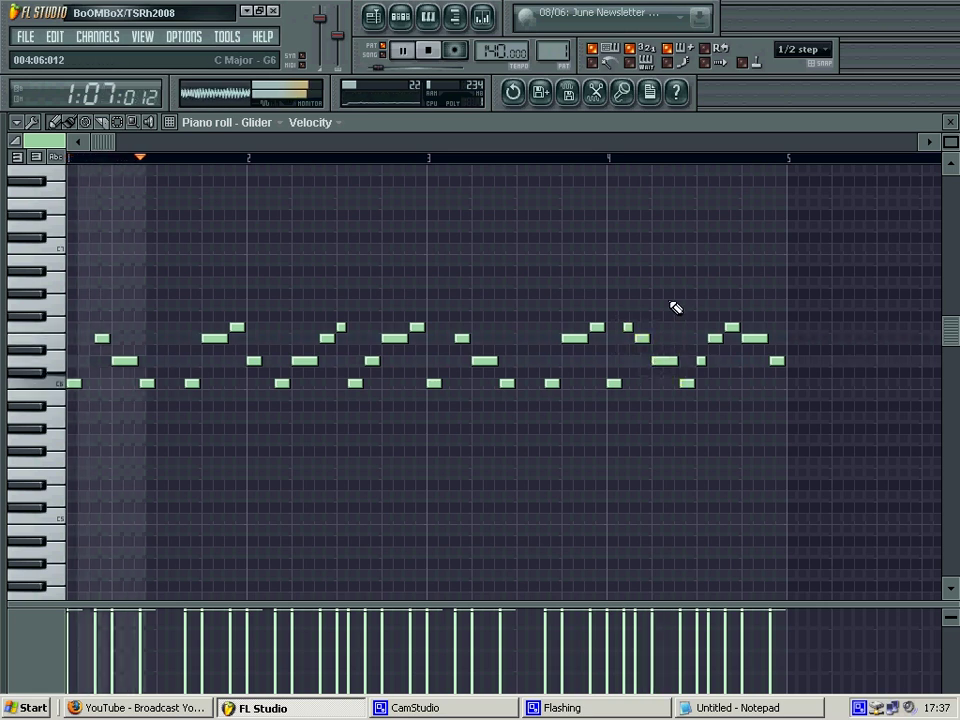
Raise bar 4's first note to D6 and change bar 3's last two notes to F6 and E6
click(608, 383)
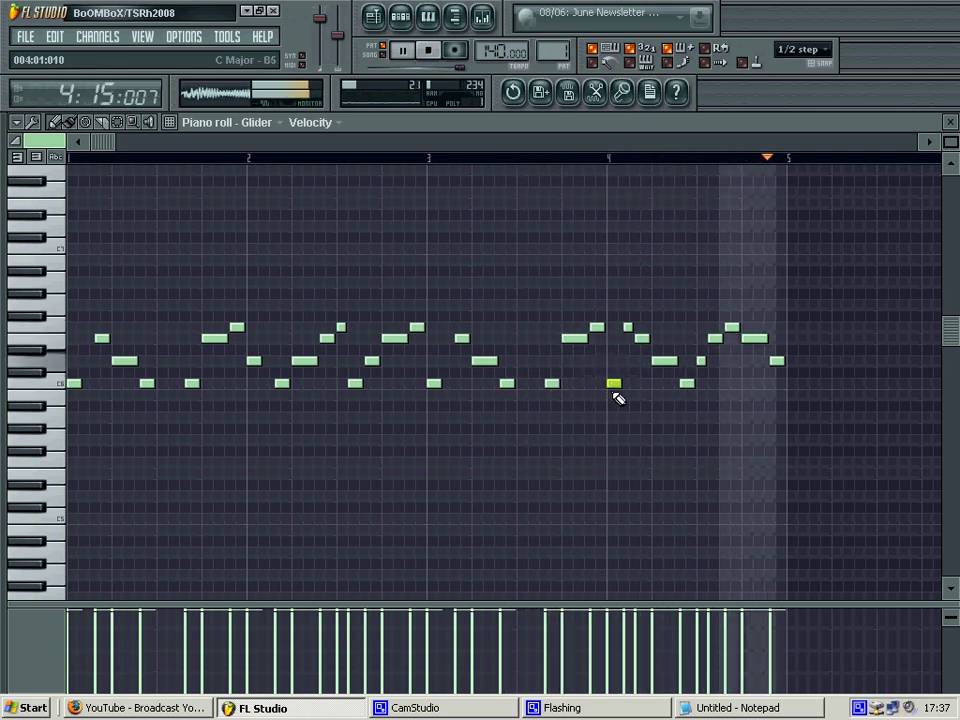
drag(612, 383, 576, 327)
click(597, 326)
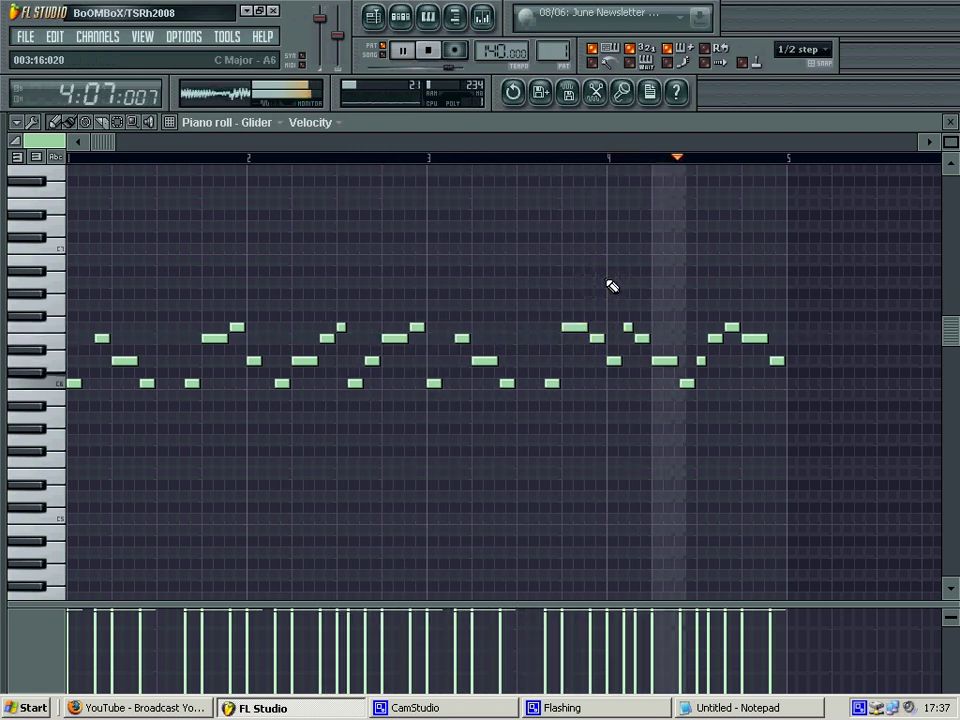
Return bar 3's last two notes to E6 and F6 and restart playback of the pattern
click(571, 331)
drag(571, 331, 572, 342)
key(space)
key(space)
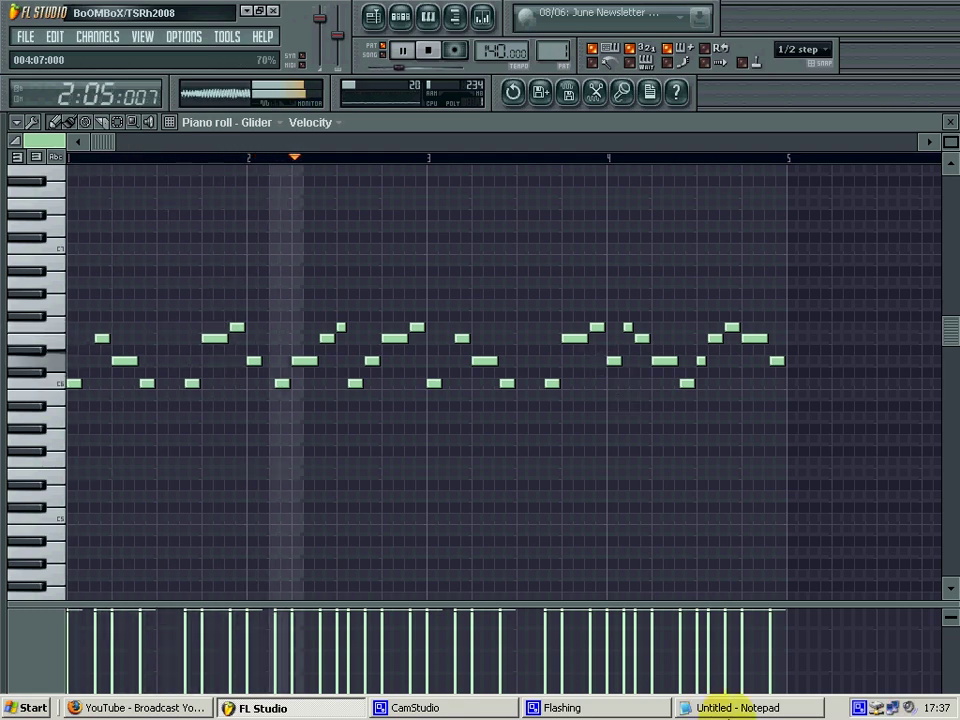
Switch to Notepad and replace the text with "slight bit of trouble :P"
click(730, 708)
key(ctrl+a)
key(Delete)
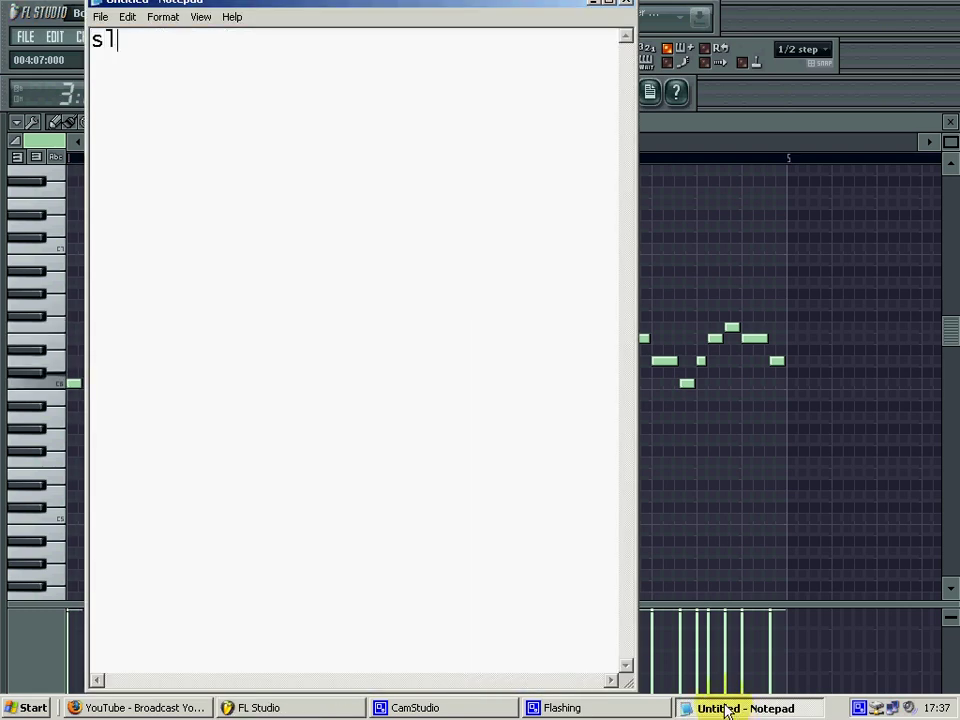
text(slight bit of t)
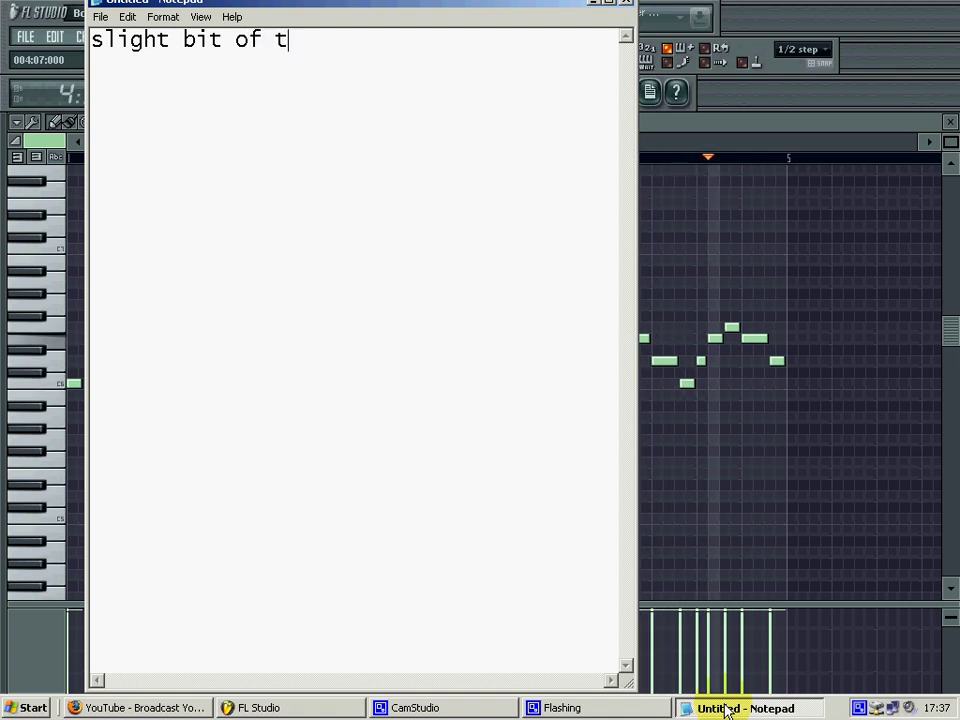
text(rouble :P)
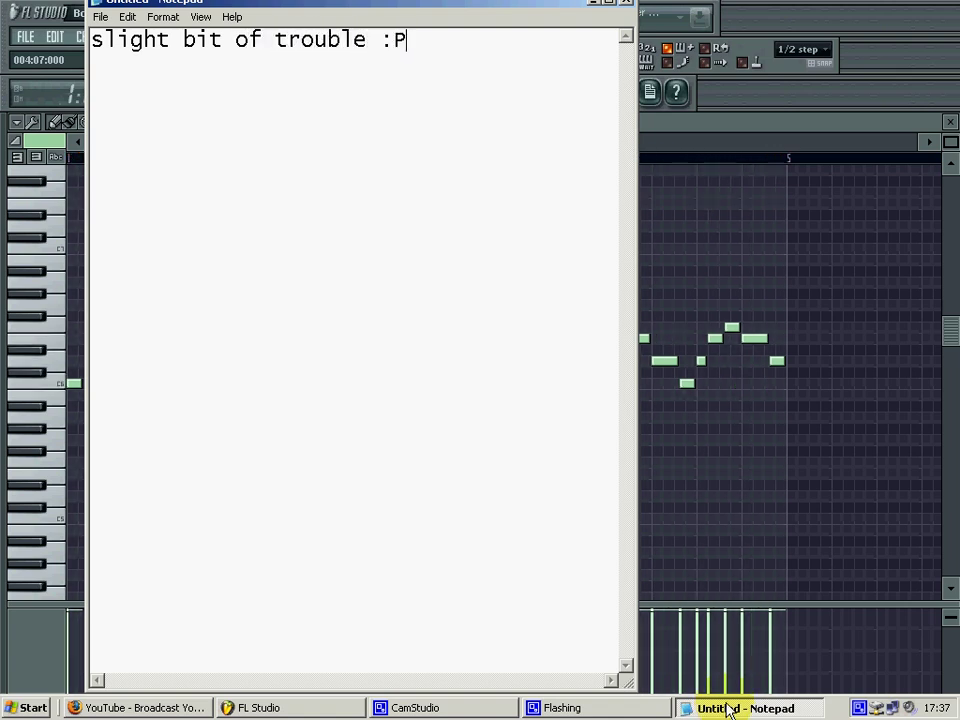
Switch to FL Studio, stop playback and set bar 4's first two notes to D6 and B5
click(823, 636)
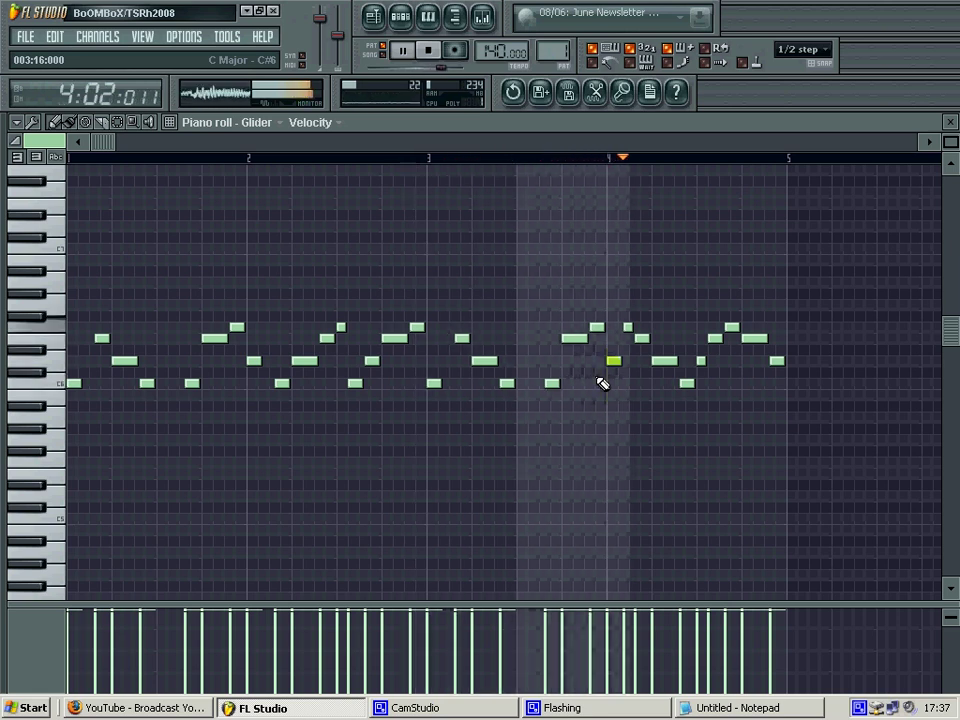
key(space)
drag(609, 365, 613, 386)
drag(628, 329, 628, 376)
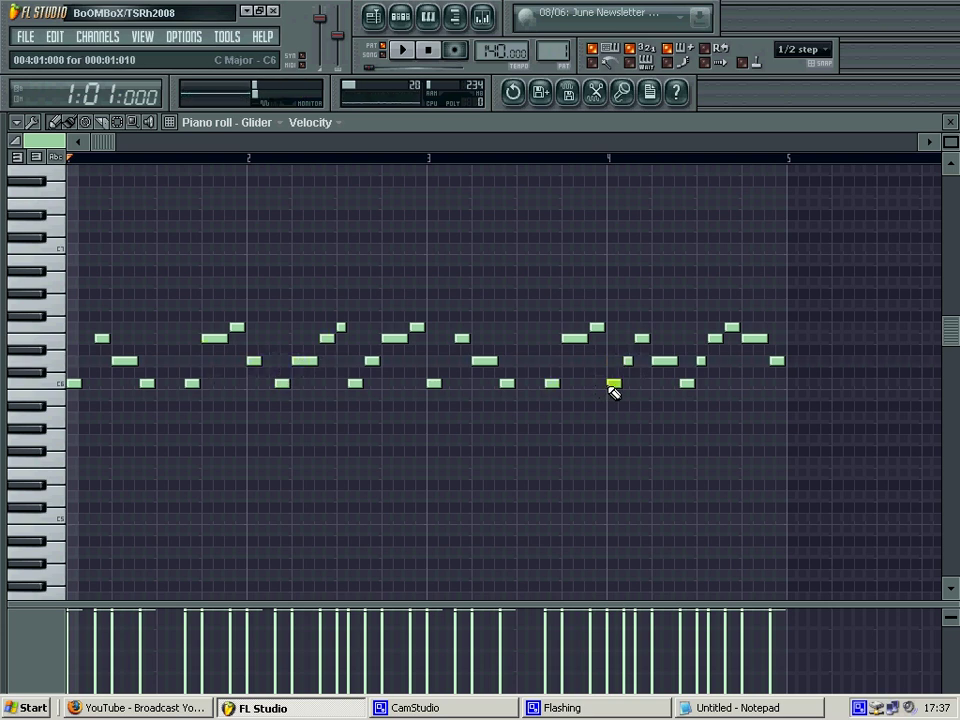
drag(608, 372, 616, 362)
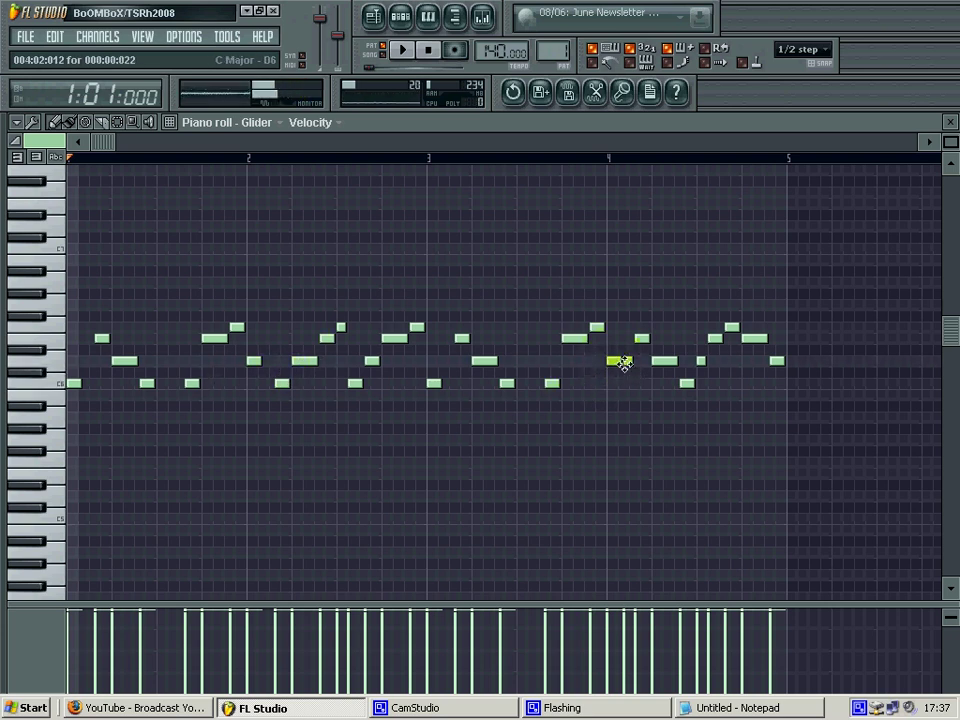
drag(626, 405, 626, 392)
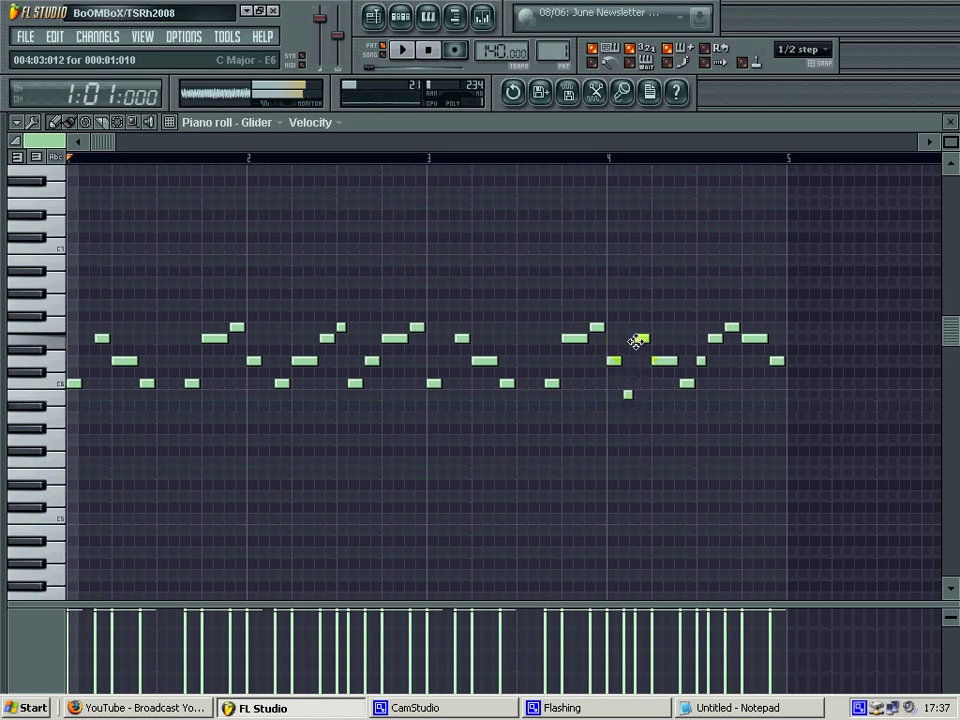
Re-pitch bar 4 from its third note on as C6, D6, E6, F6, D6, F6, G6 and F6, and play the pattern
drag(639, 343, 714, 384)
click(686, 339)
drag(732, 328, 754, 304)
drag(738, 362, 776, 325)
key(space)
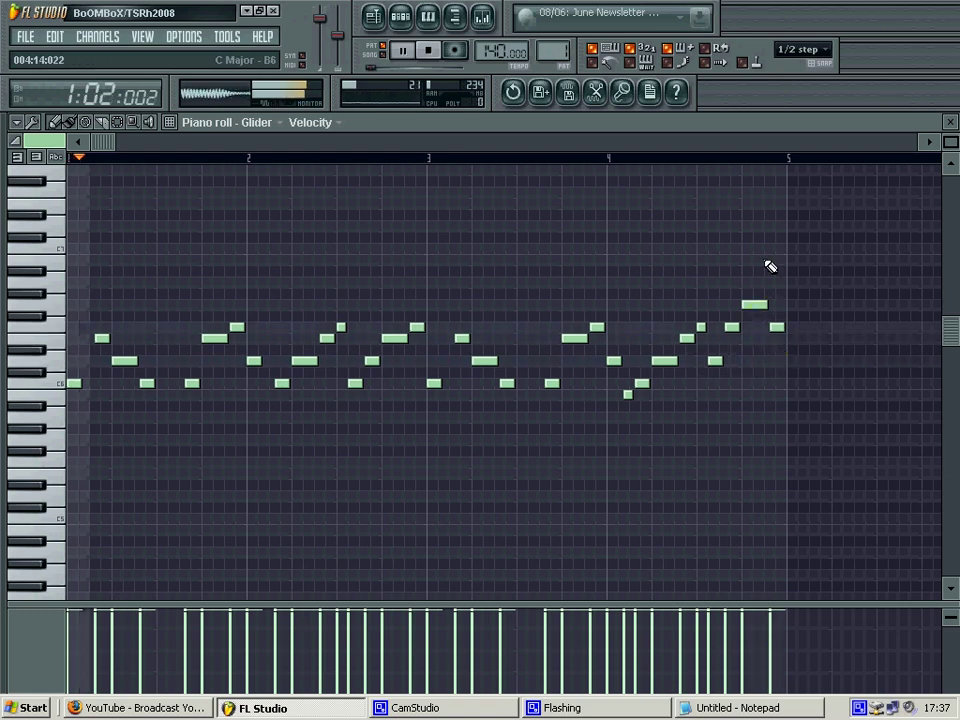
Switch to Notepad and replace the text with "I was just being a retard -.-"
click(697, 708)
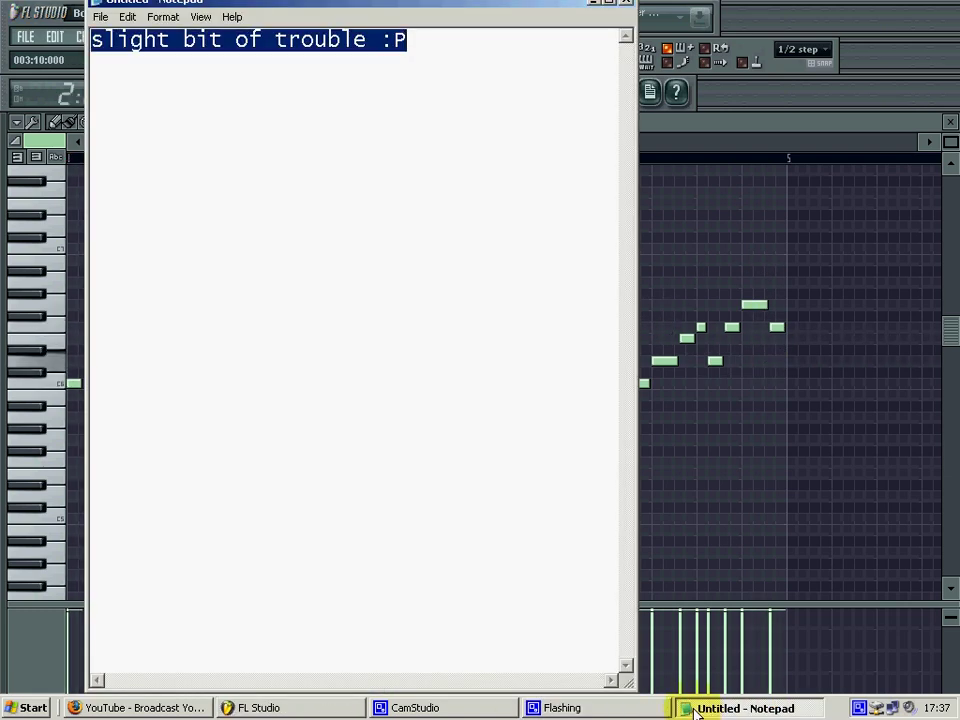
key(BackSpace)
text(I was ju)
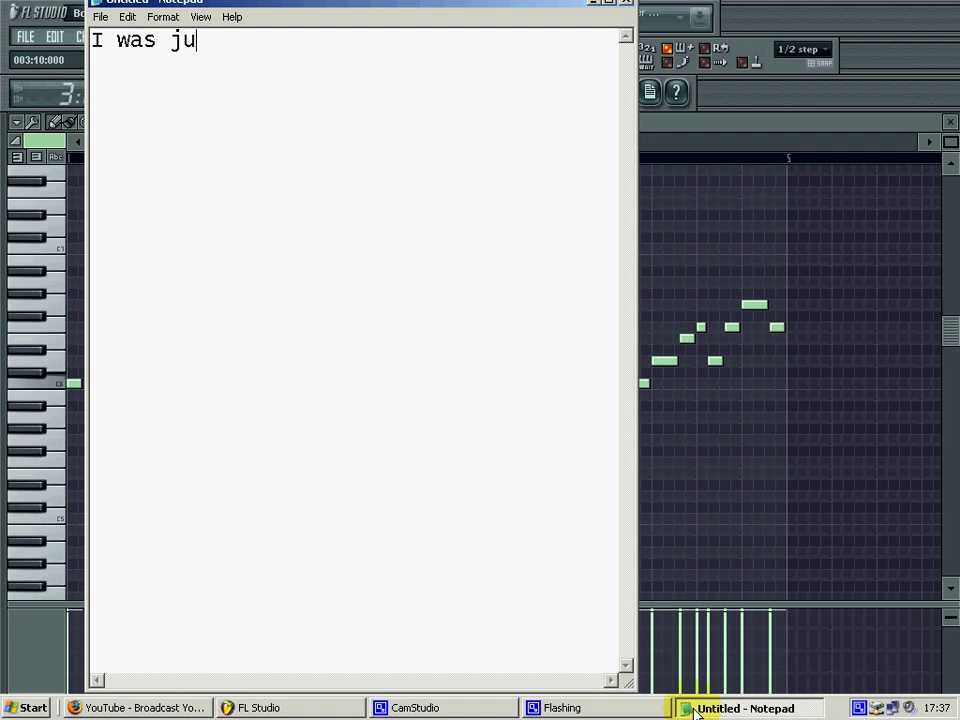
text(st being a retard -.-)
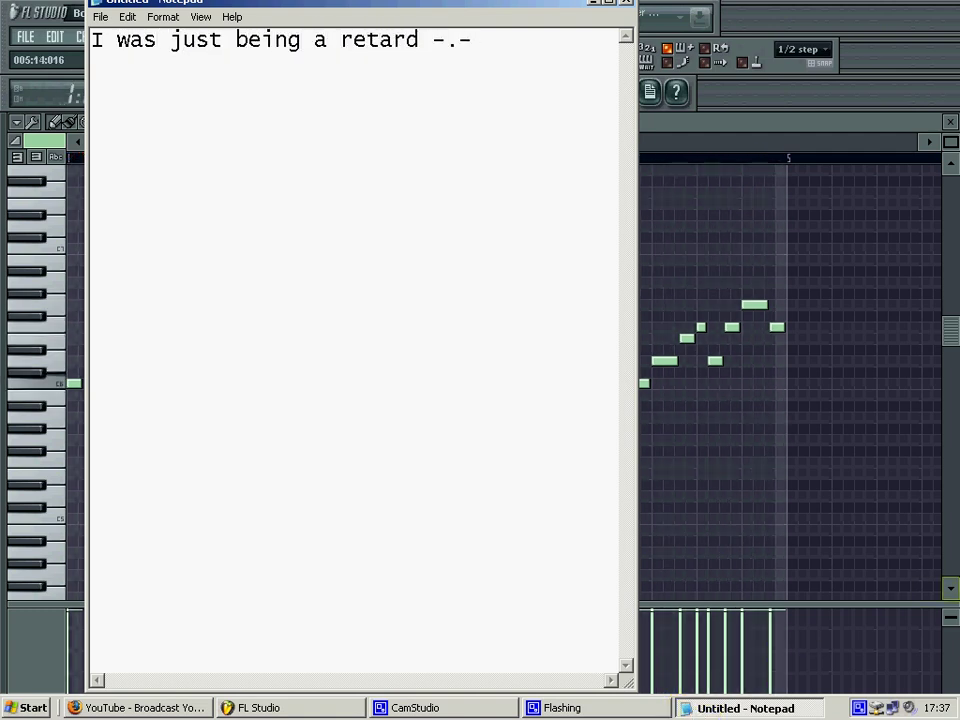
Switch to FL Studio, delete bar 4's short B5 note and move the whole melody from the Glider channel to the Spiker channel
key(alt+Tab)
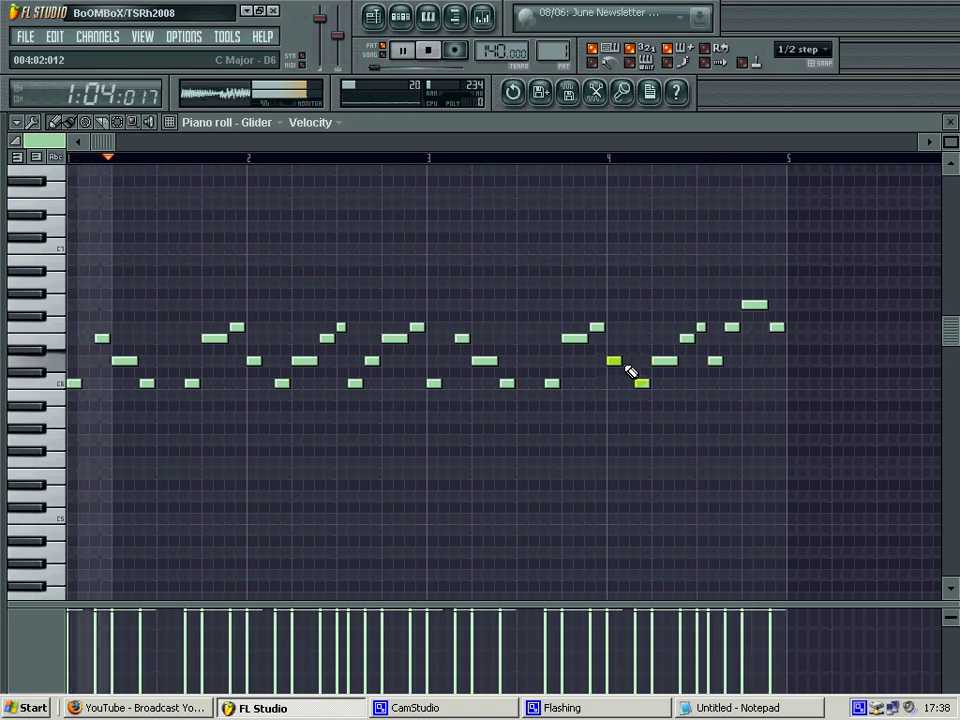
key(space)
key(ctrl+a)
click(256, 122)
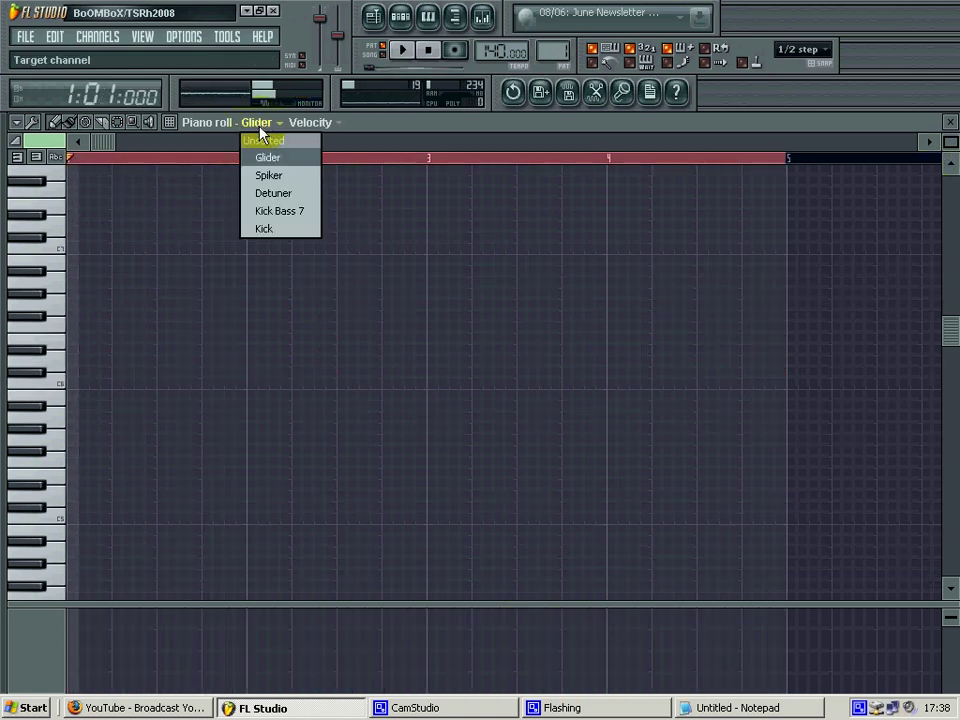
click(264, 175)
click(236, 156)
key(space)
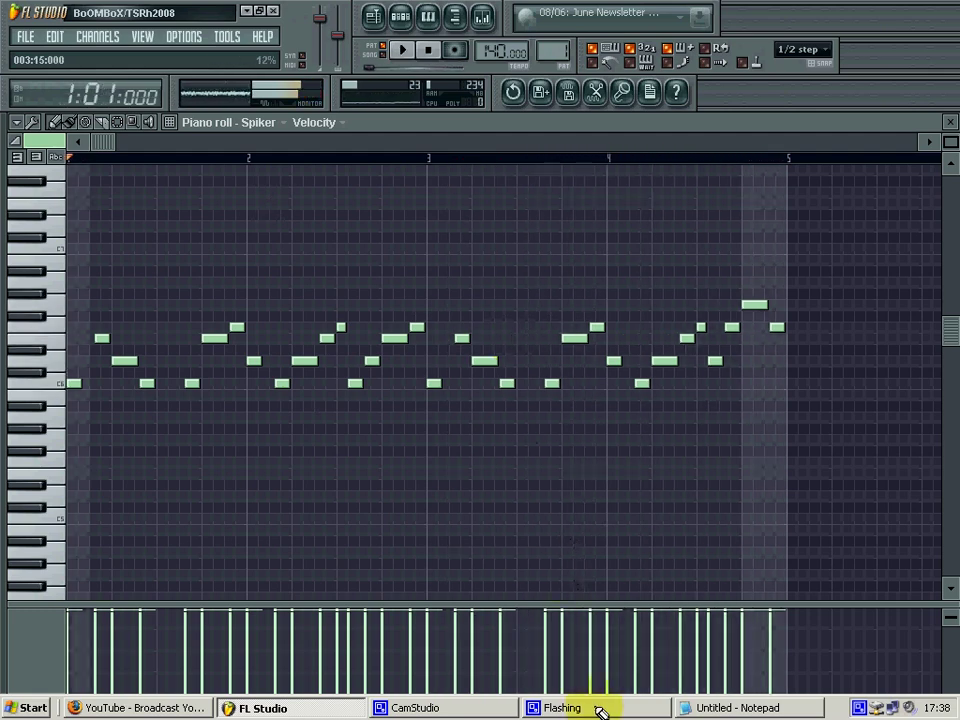
Switch to Notepad and replace the text with "You can make another ending part to your melody like this.. Im not guarenting anything perfect.."
click(724, 708)
key(ctrl+a)
key(BackSpace)
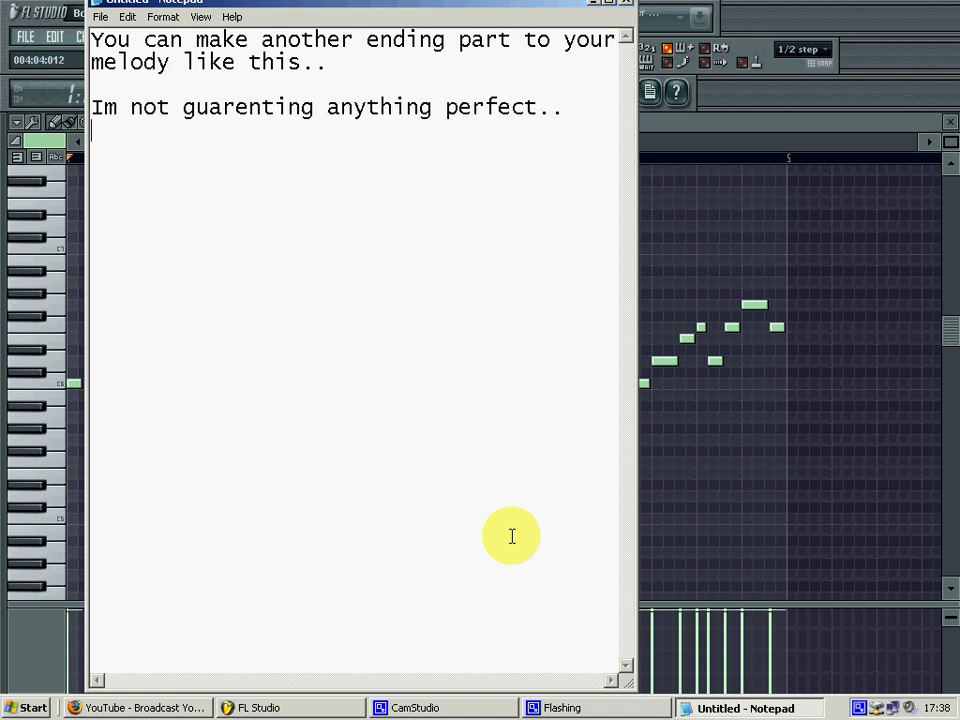
Switch to FL Studio and duplicate the entire four-bar melody so the copy starts at bar 5
key(alt+Tab)
key(ctrl+a)
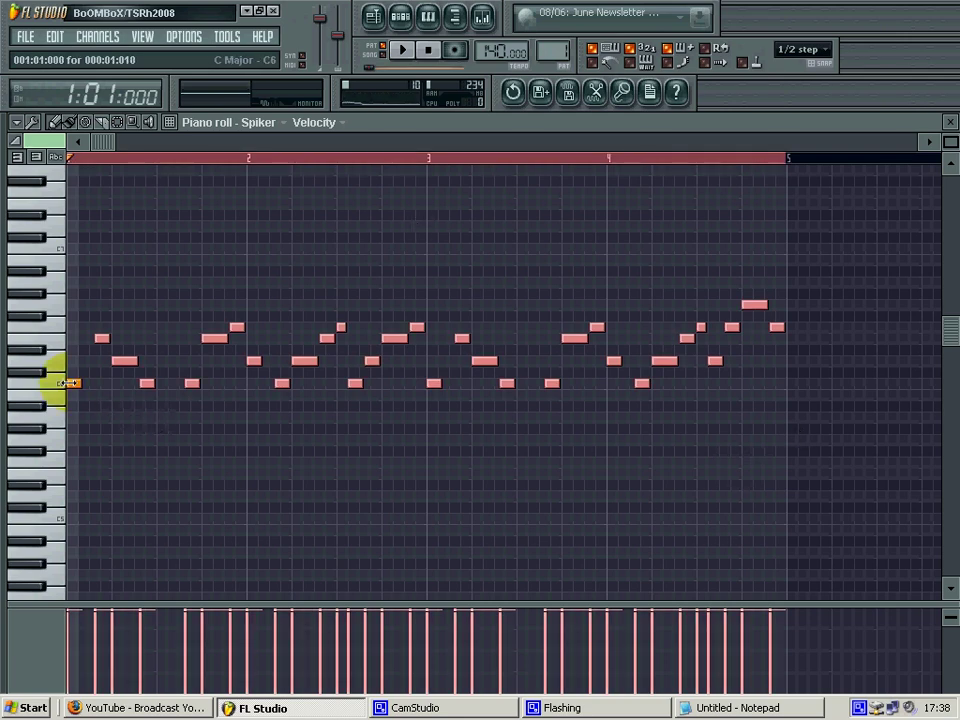
drag(70, 383, 790, 383)
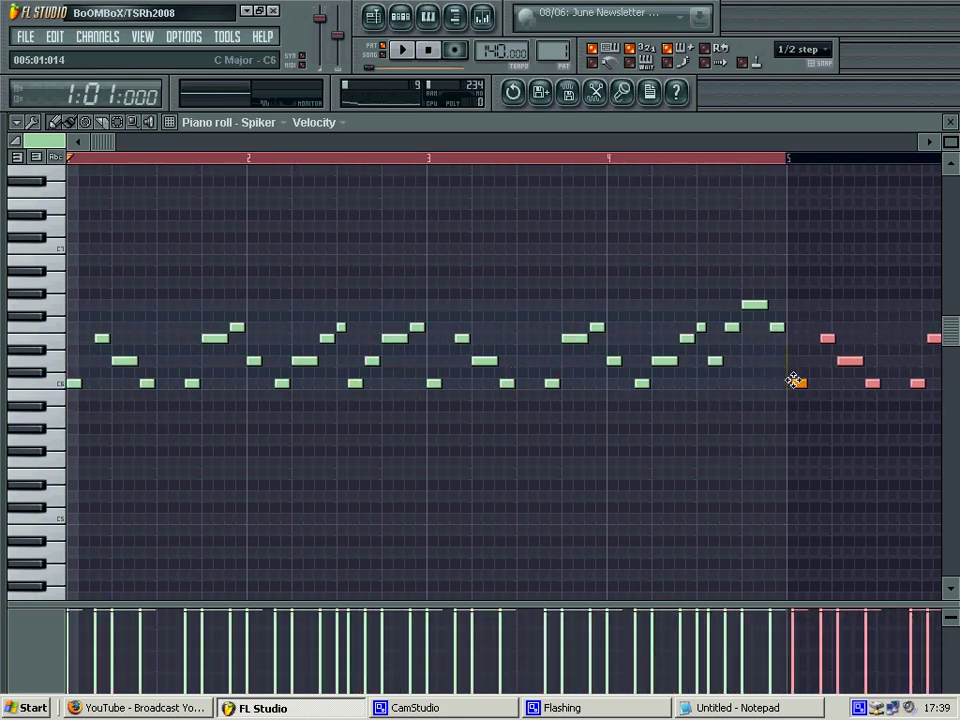
click(636, 158)
Re-pitch bar 8 after its first note as F6, E6, D6, C6, D6, E6, F6 and G6 for a different ending
drag(104, 142, 504, 148)
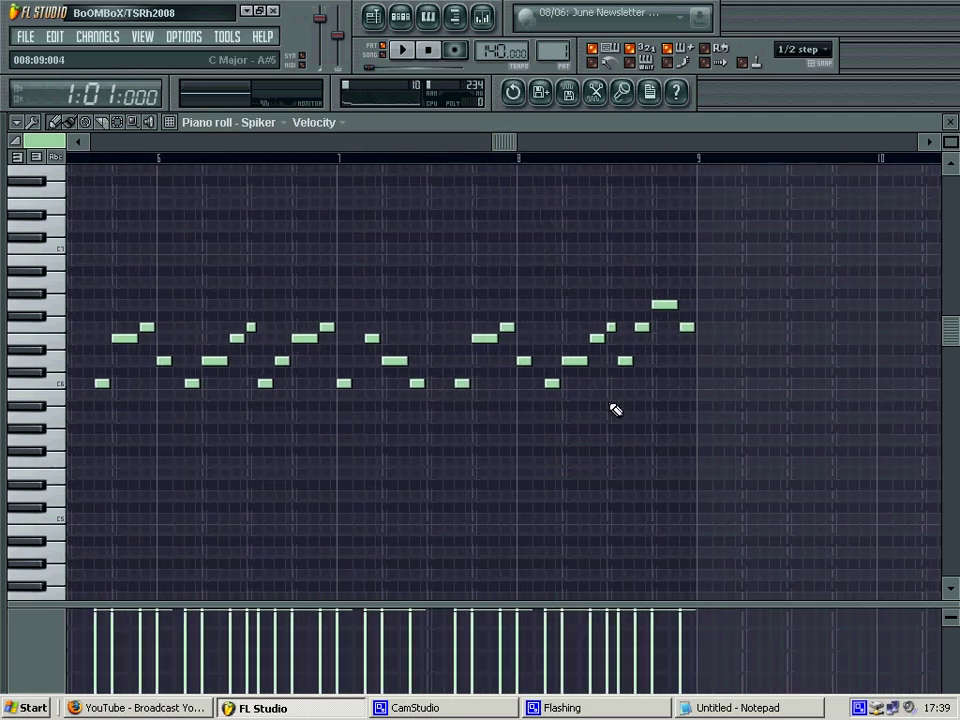
right_click(611, 327)
click(610, 328)
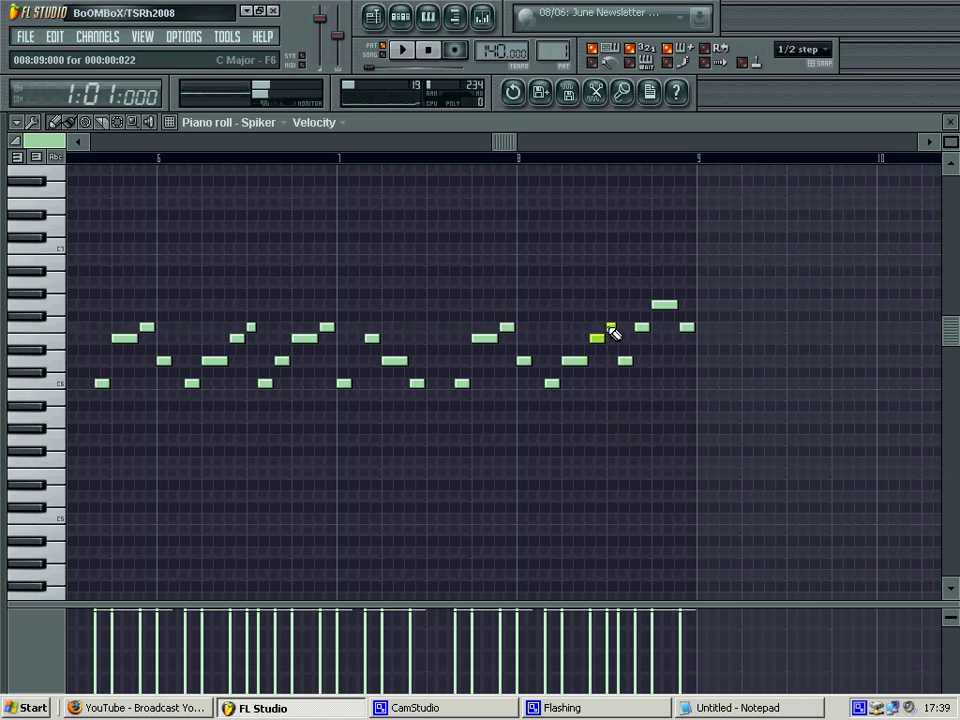
drag(552, 384, 611, 384)
click(567, 329)
right_click(568, 330)
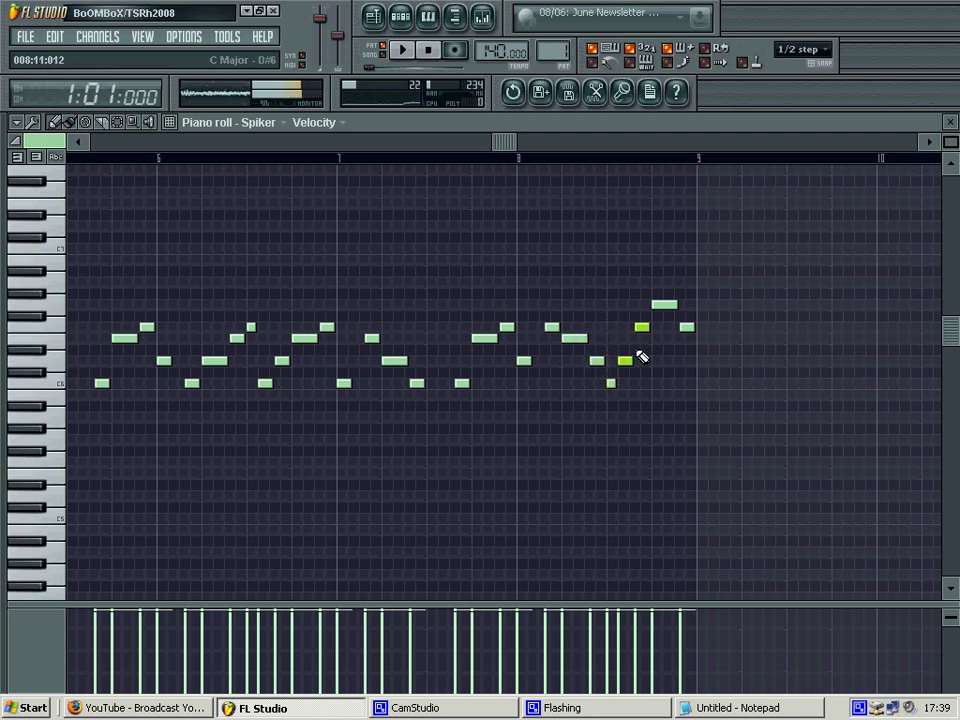
drag(638, 326, 686, 304)
Play back the eight-bar melody to check both endings, in bar 4 and bar 8
key(space)
scroll(349, 354, down, 3)
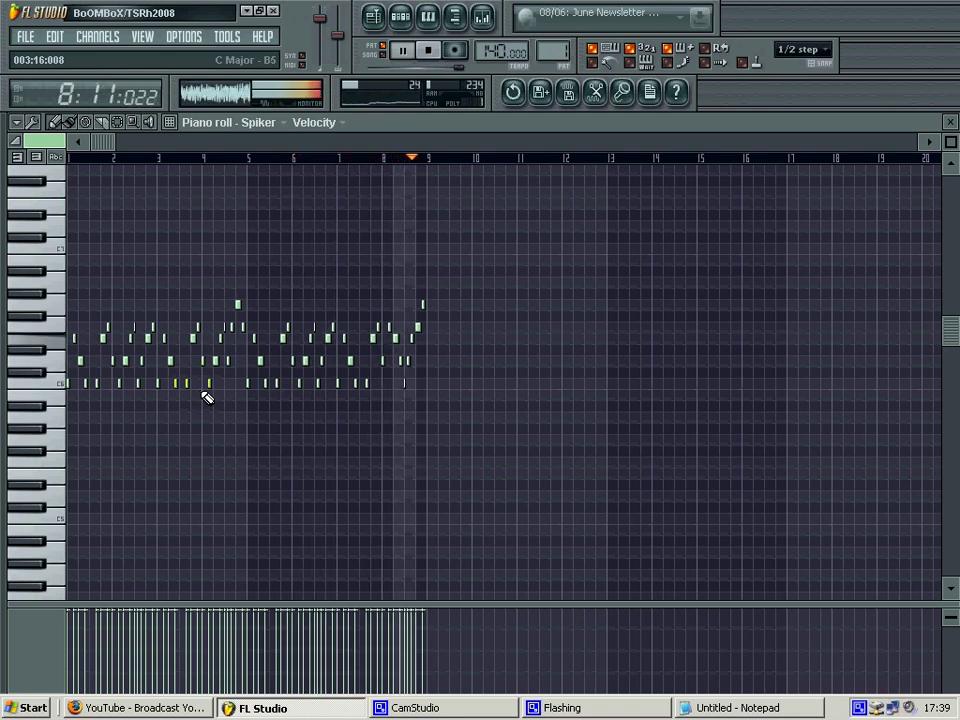
scroll(229, 465, up, 4)
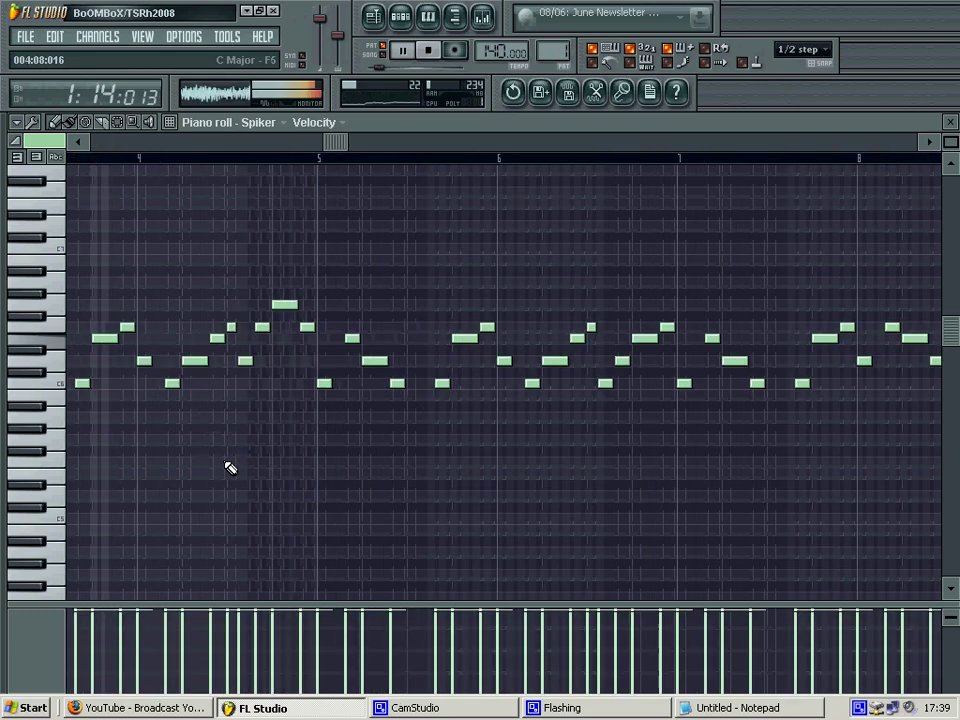
click(334, 128)
click(334, 130)
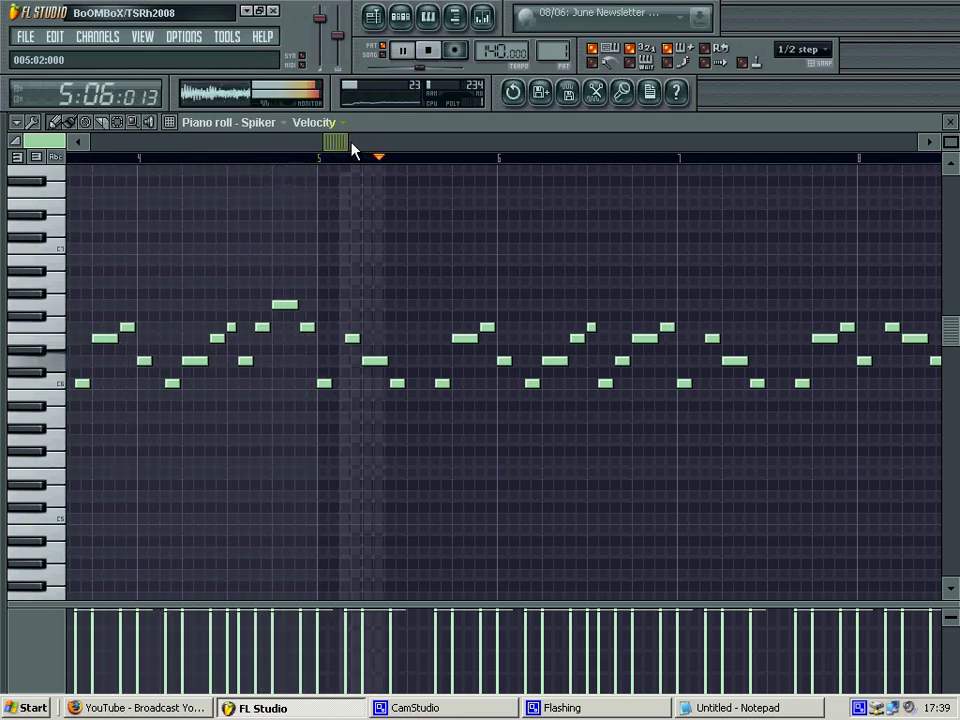
drag(354, 146, 521, 140)
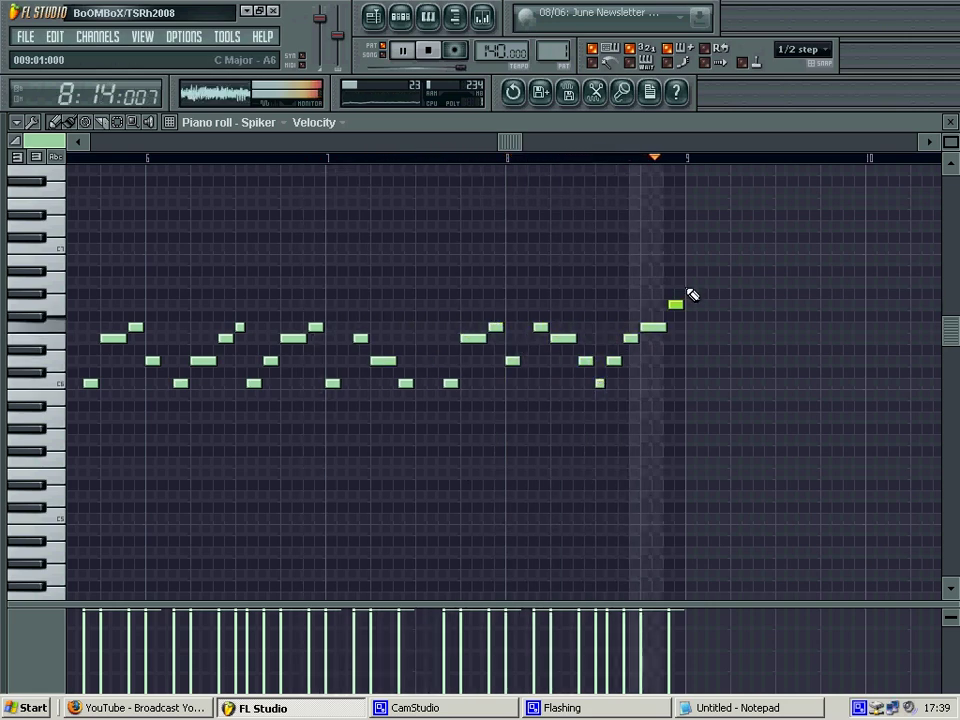
key(space)
Switch to Notepad and replace the text with "The purpose of doing that is to just add a bit of extra spice.. Gives it that extra flavour :D:D:D"
key(alt+Tab)
key(ctrl+a)
key(Delete)
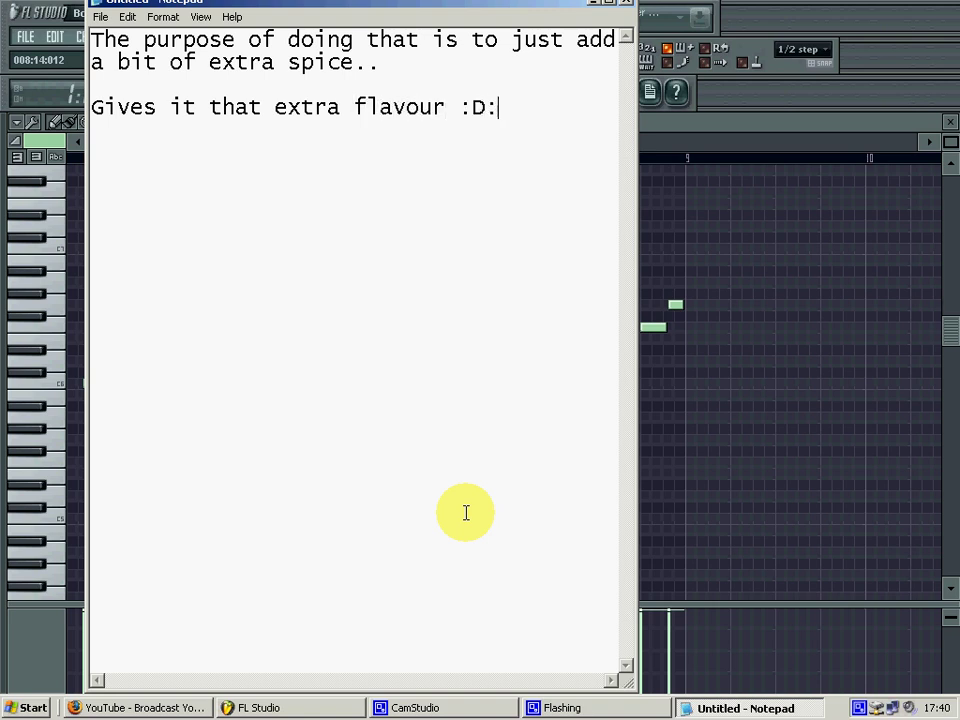
Rewrite Notepad: "Now to make a matching bassline... I don't know if this will work but you'll get the idea hopefully You should just keep trying different methods"
key(ctrl+a)
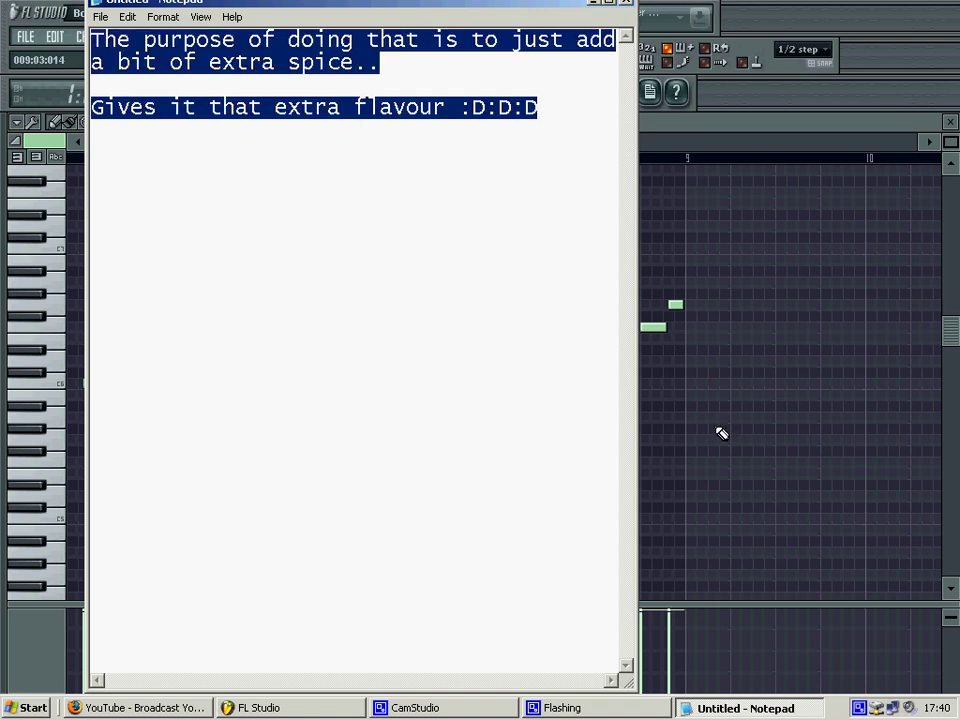
key(alt+Tab)
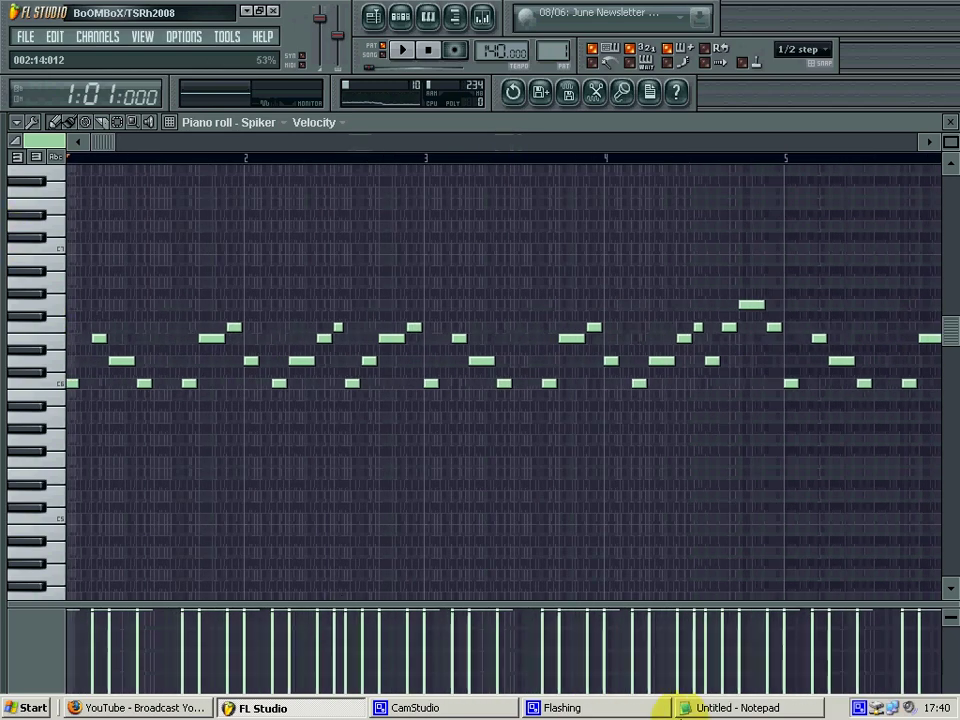
click(715, 708)
text(Now)
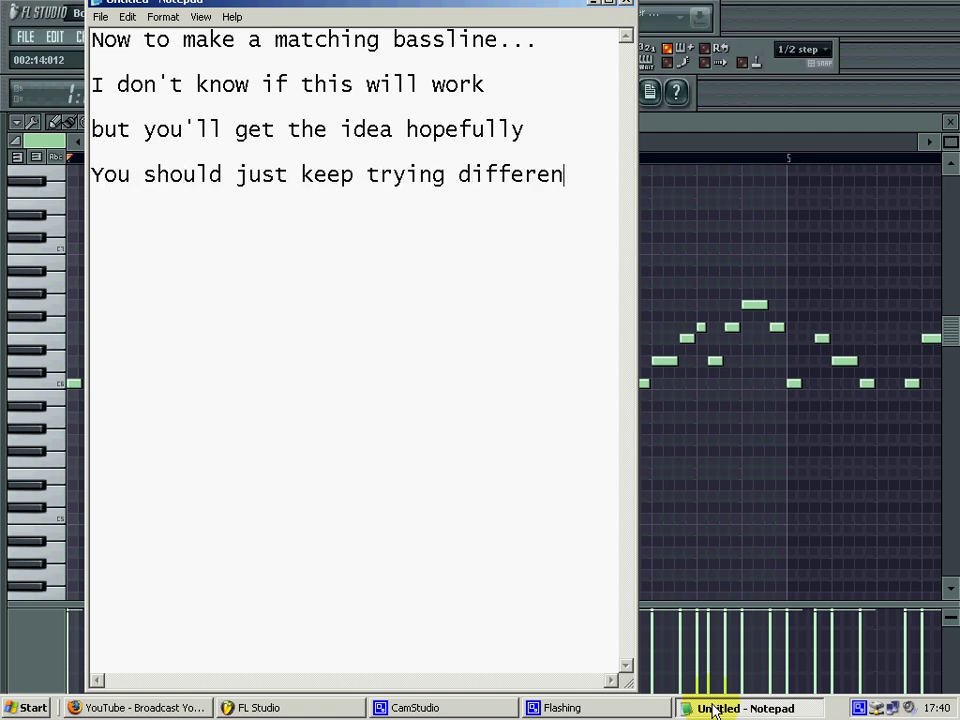
text(methods)
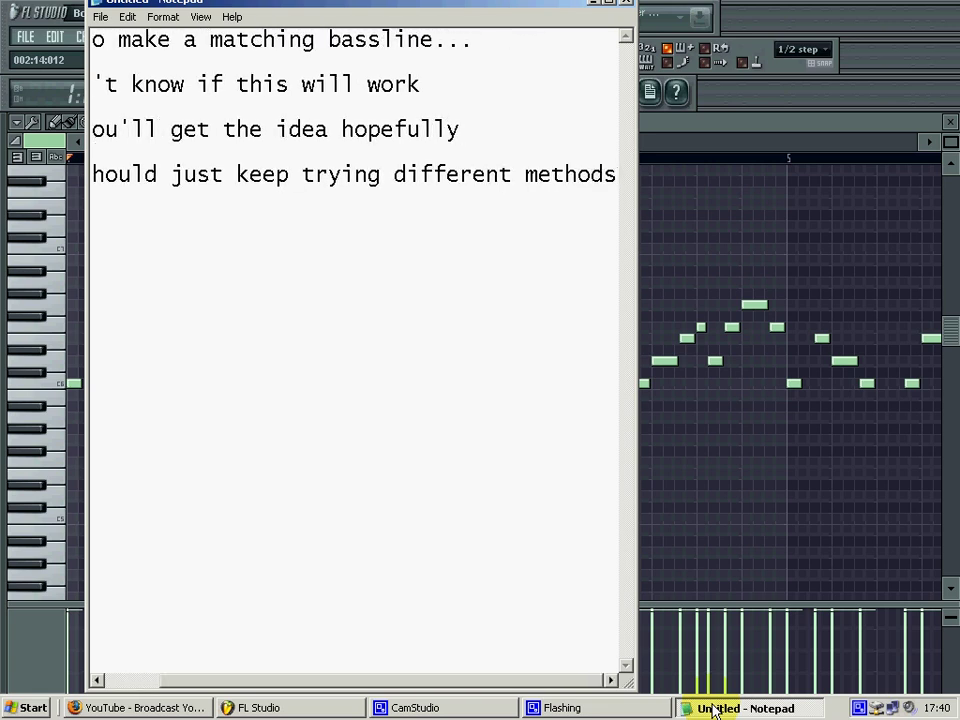
Finish the last Notepad sentence with "methods to find better sounds... :S" on a new line, and switch back to FL Studio's piano roll
key(ctrl+BackSpace)
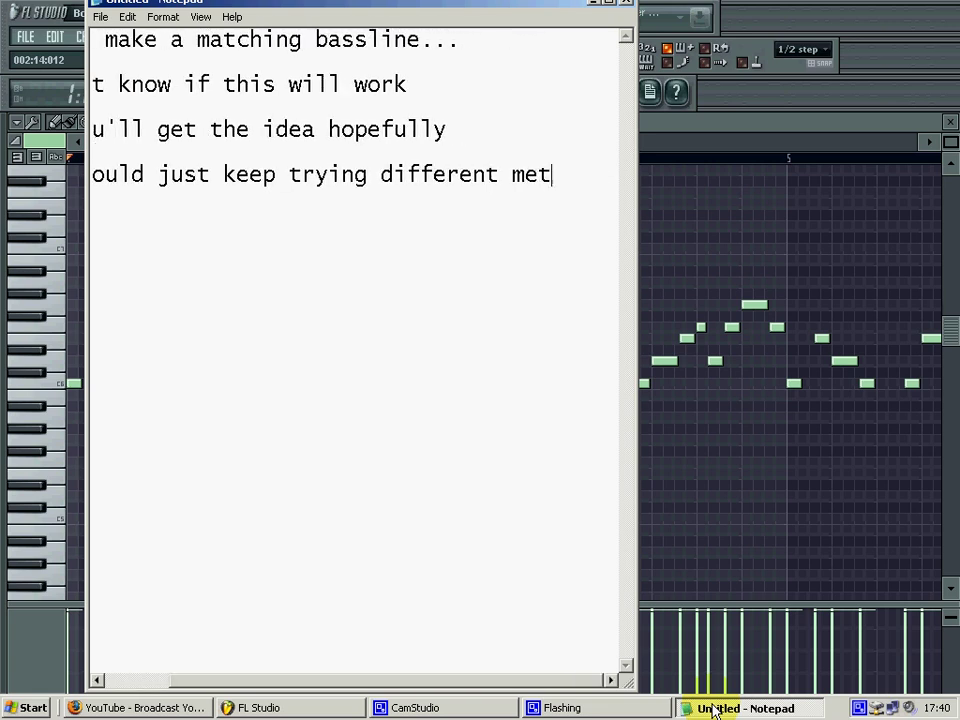
key(Return)
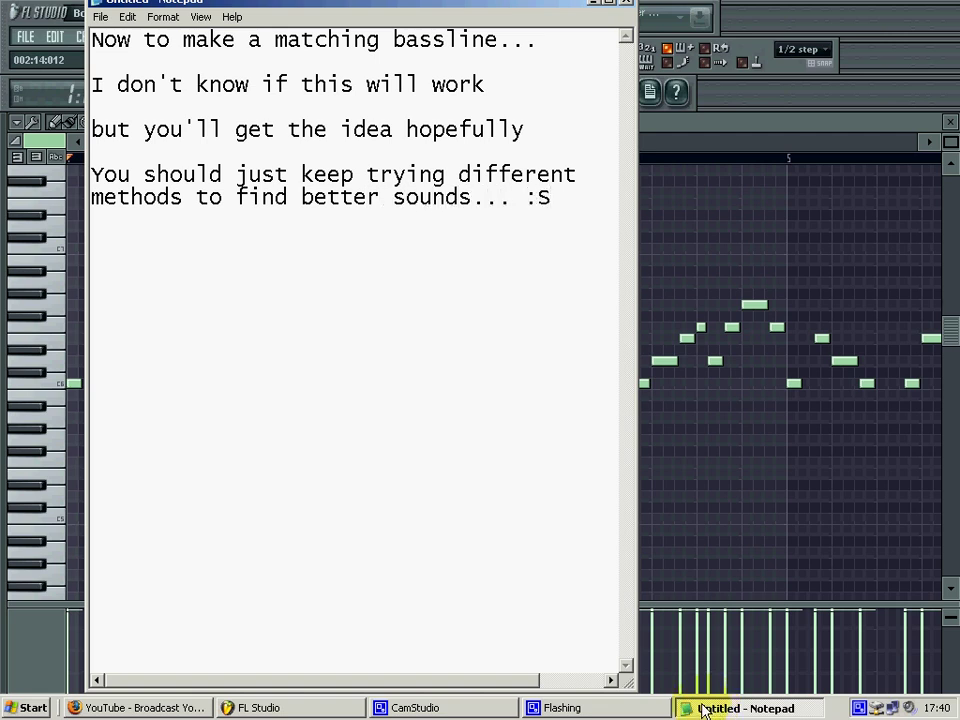
click(671, 501)
click(497, 707)
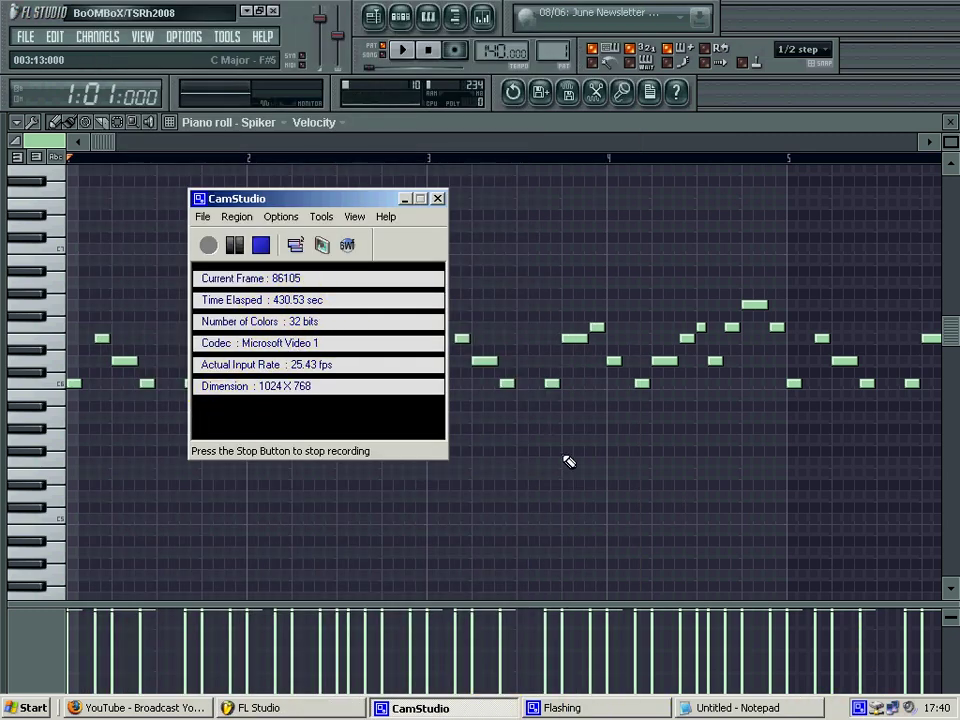
click(317, 358)
Place short, evenly spaced bass notes below the melody: four C5 in bar 1, two A#4 and two G#4 in bar 2
scroll(101, 499, down, 3)
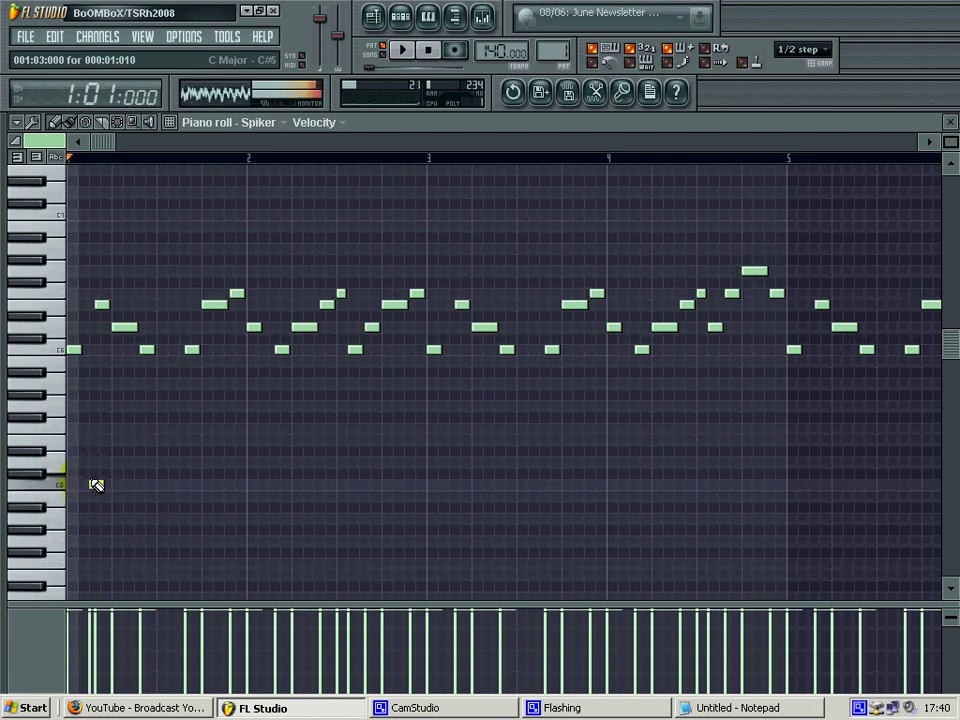
click(71, 486)
scroll(85, 486, down, 6)
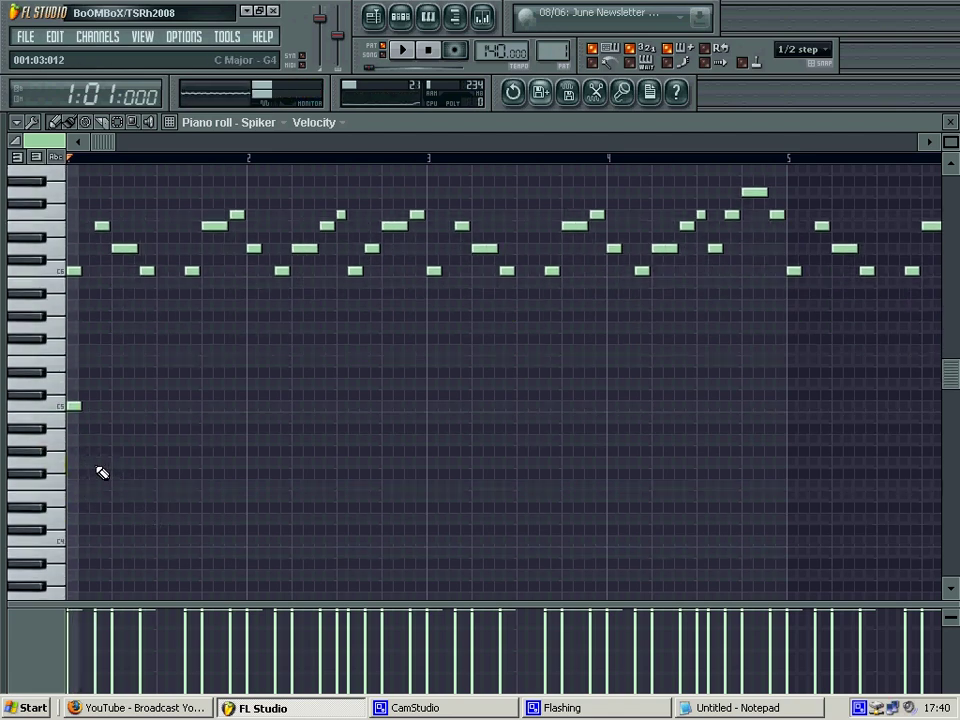
click(104, 412)
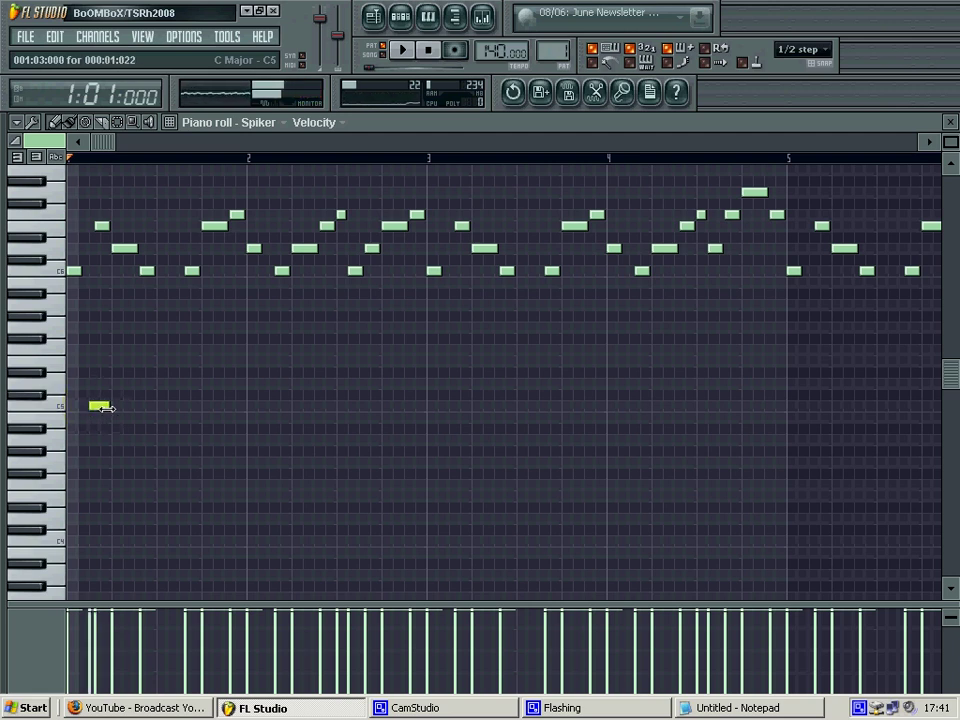
drag(98, 406, 77, 407)
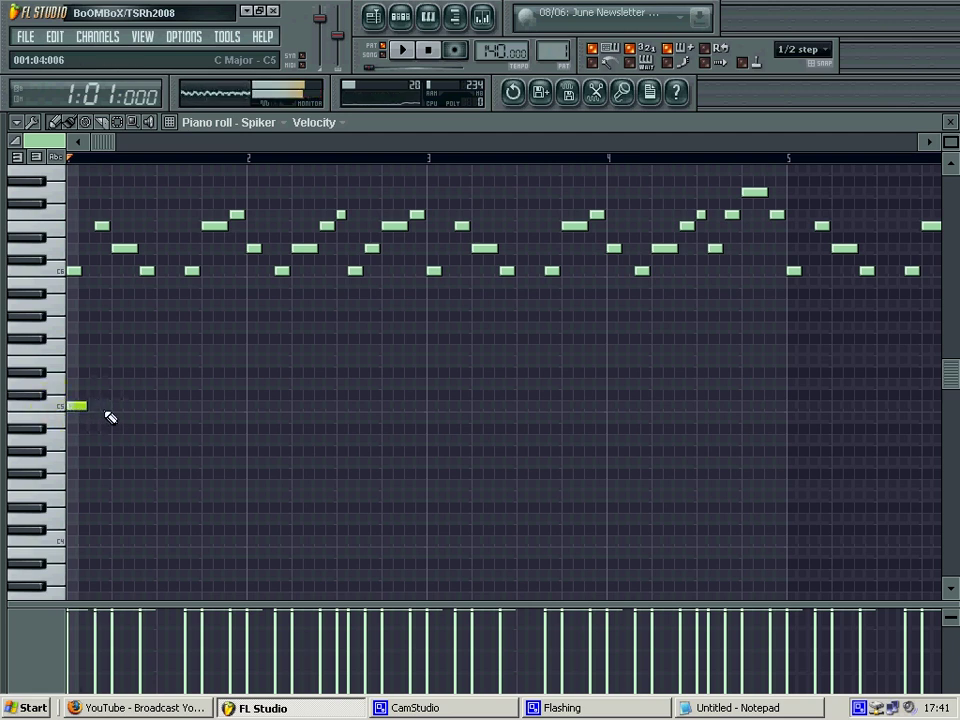
click(164, 410)
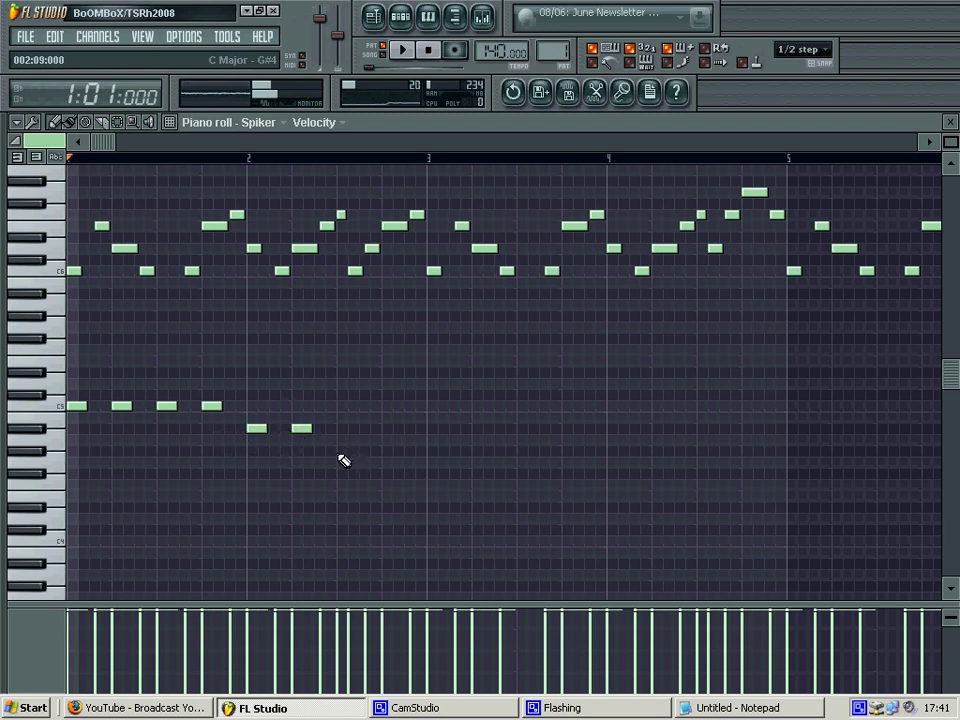
key(space)
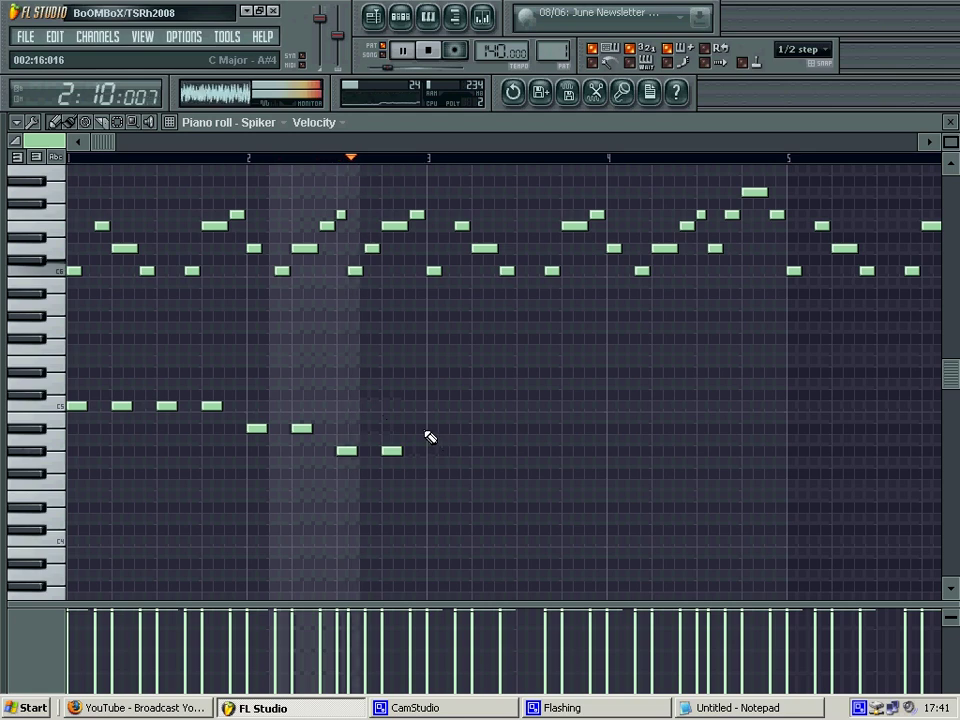
Continue the bassline in bar 3 with four evenly spaced C5 notes
click(431, 429)
right_click(436, 428)
click(436, 406)
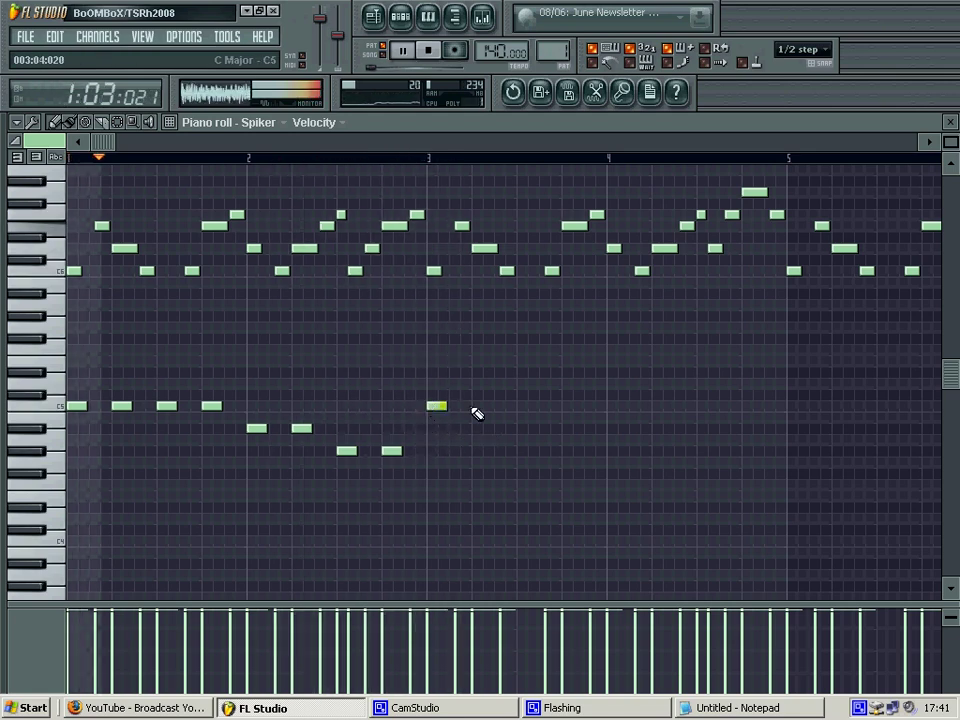
click(480, 406)
click(524, 407)
click(568, 407)
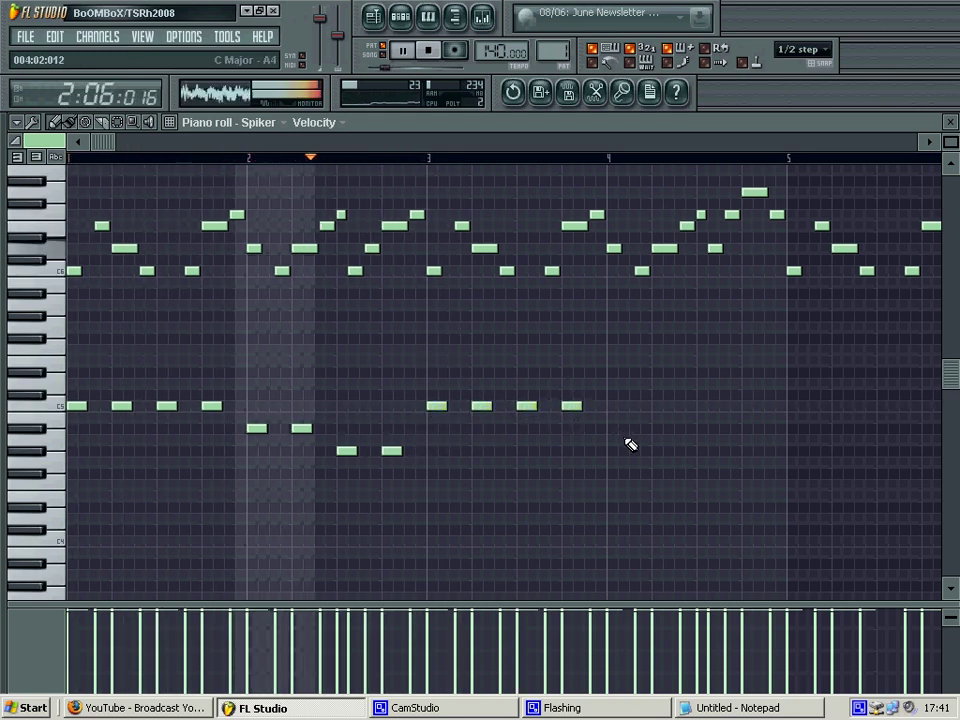
Fill bar 4 of the bassline with two A#4 notes followed by two G#4 notes, and stop playback
click(613, 429)
click(657, 429)
click(702, 451)
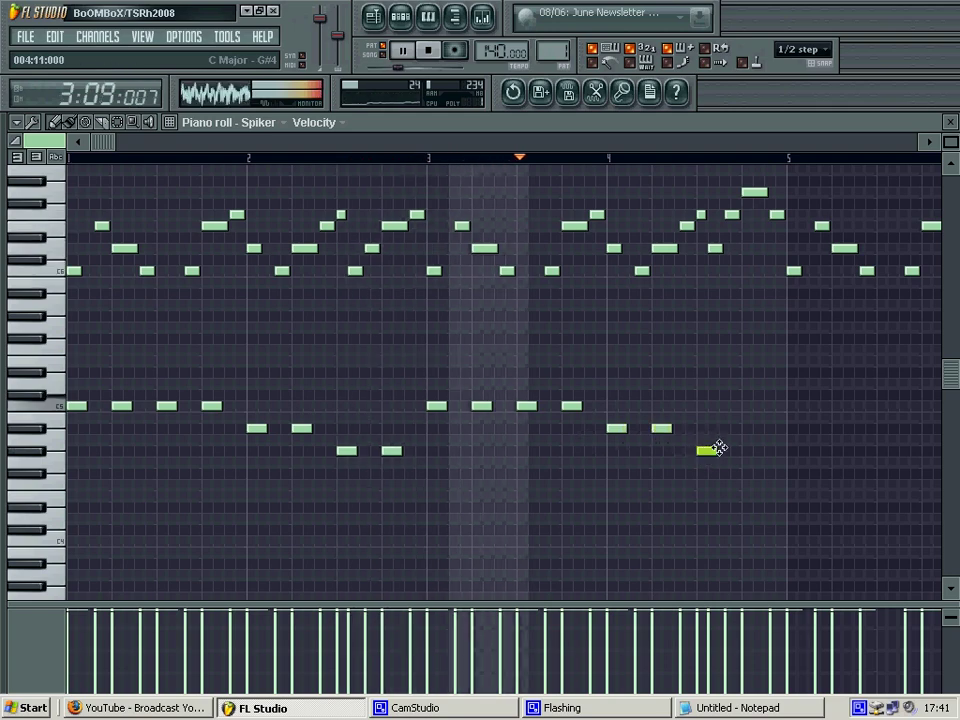
click(747, 451)
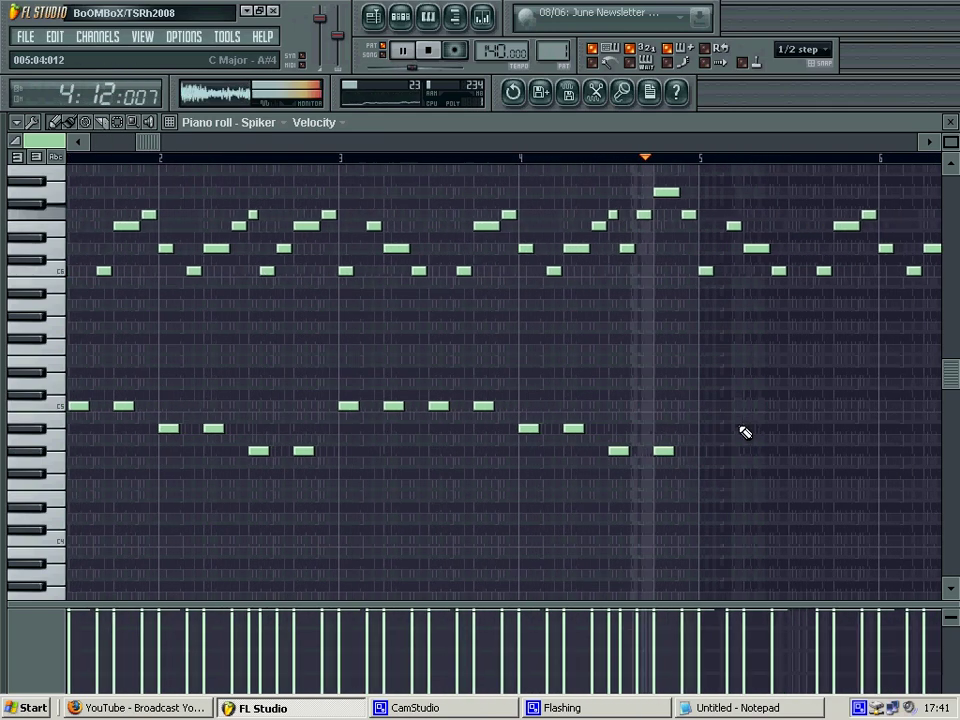
key(space)
Select the bass notes of bars 1 to 4 and duplicate them into bars 5 to 8
drag(727, 478, 17, 343)
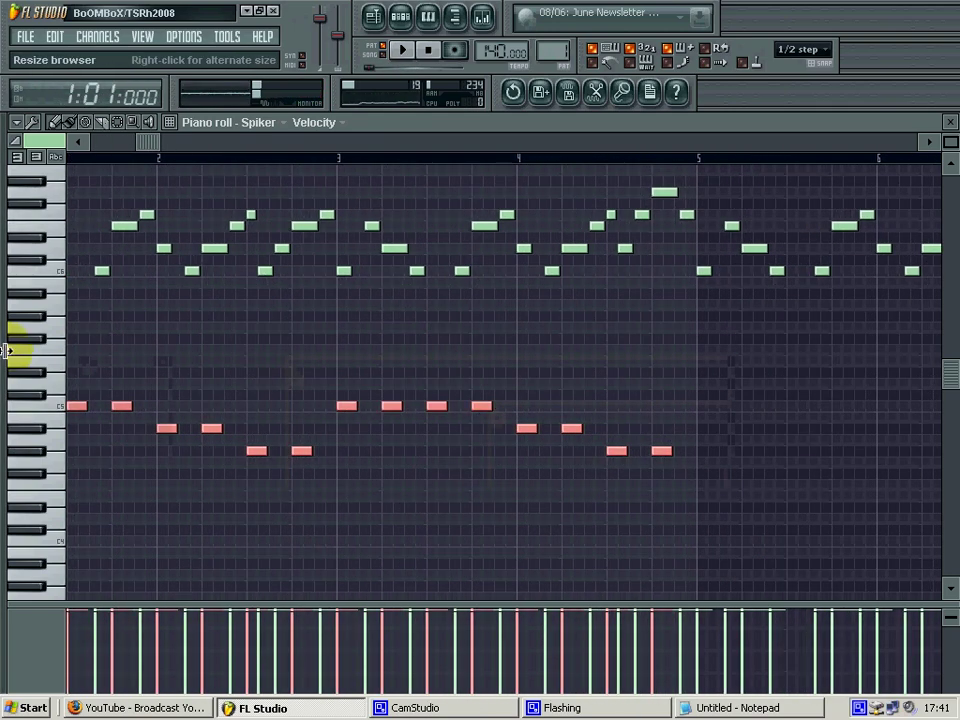
drag(158, 145, 66, 331)
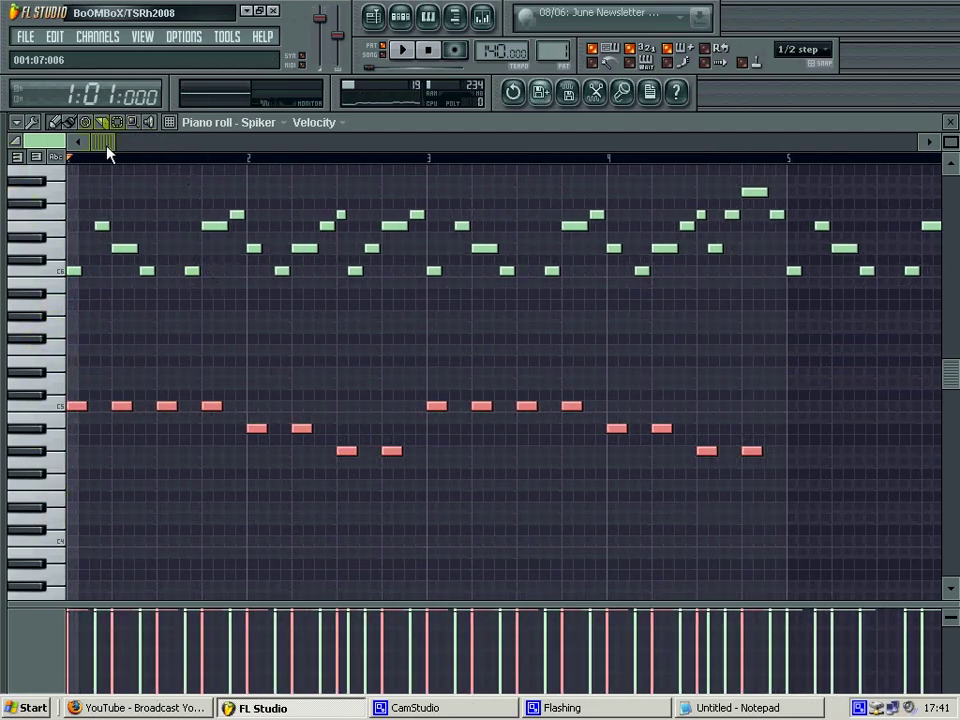
drag(107, 146, 507, 185)
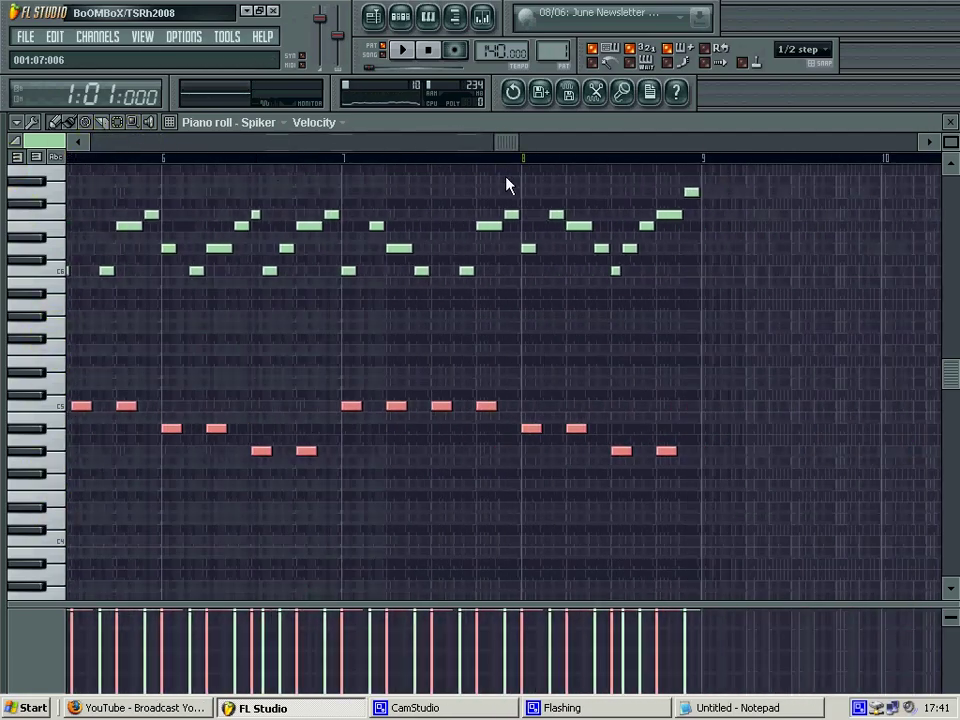
scroll(165, 281, left, 8)
click(143, 221)
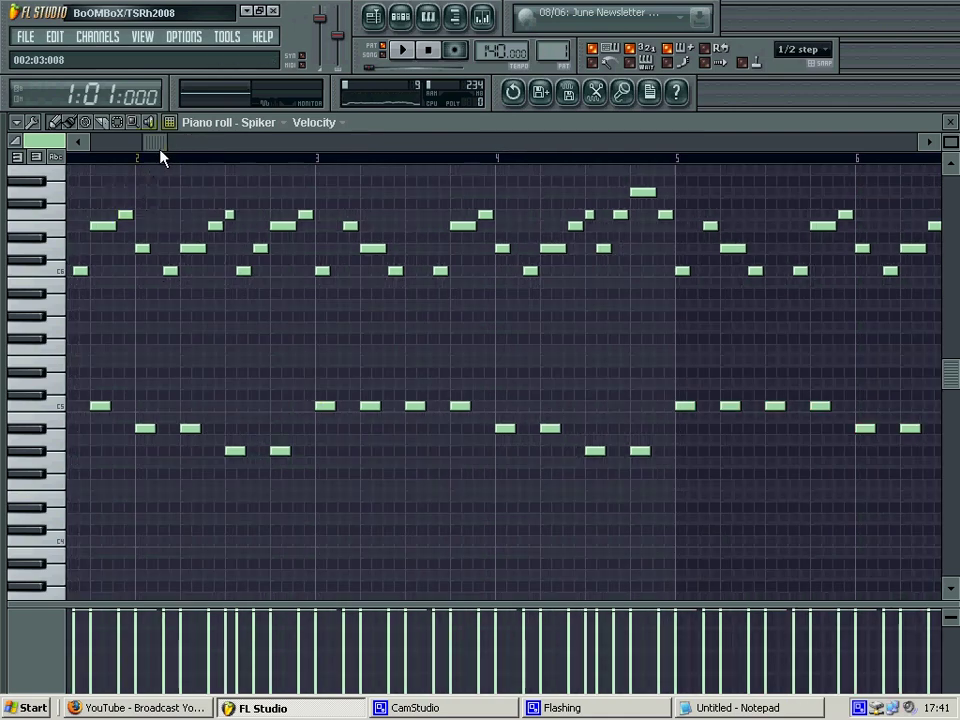
Move the whole bassline down one octave so it starts on C4, and play it with the melody
scroll(160, 158, left, 2)
drag(41, 354, 54, 542)
click(141, 454)
key(space)
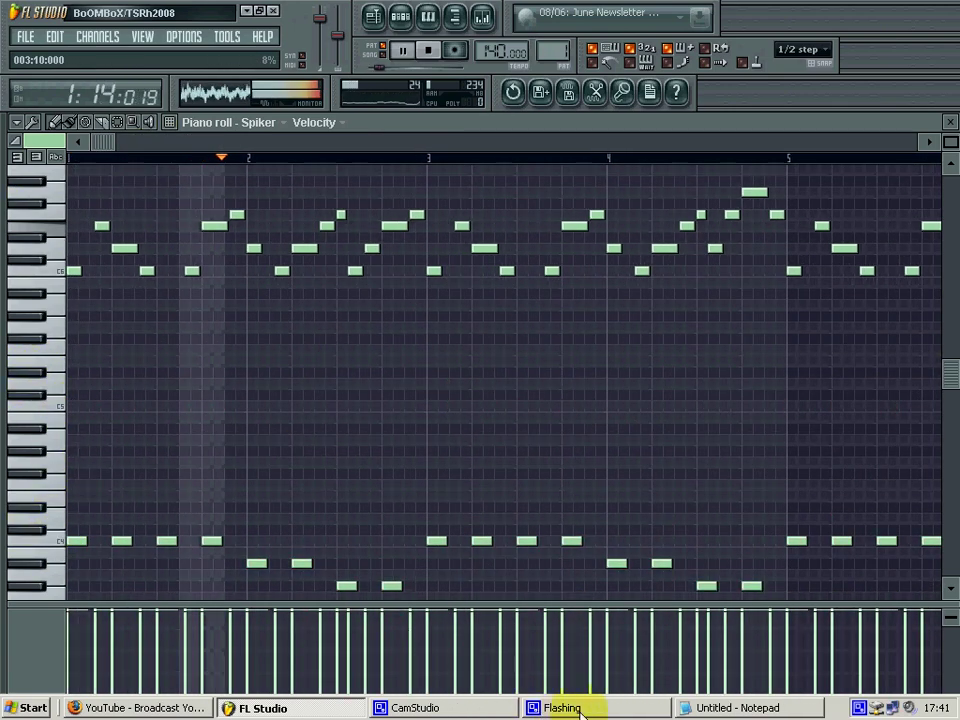
Switch to Notepad and replace the text with "Yet another way to add spice/flavoures :D"
click(686, 712)
key(ctrl+a)
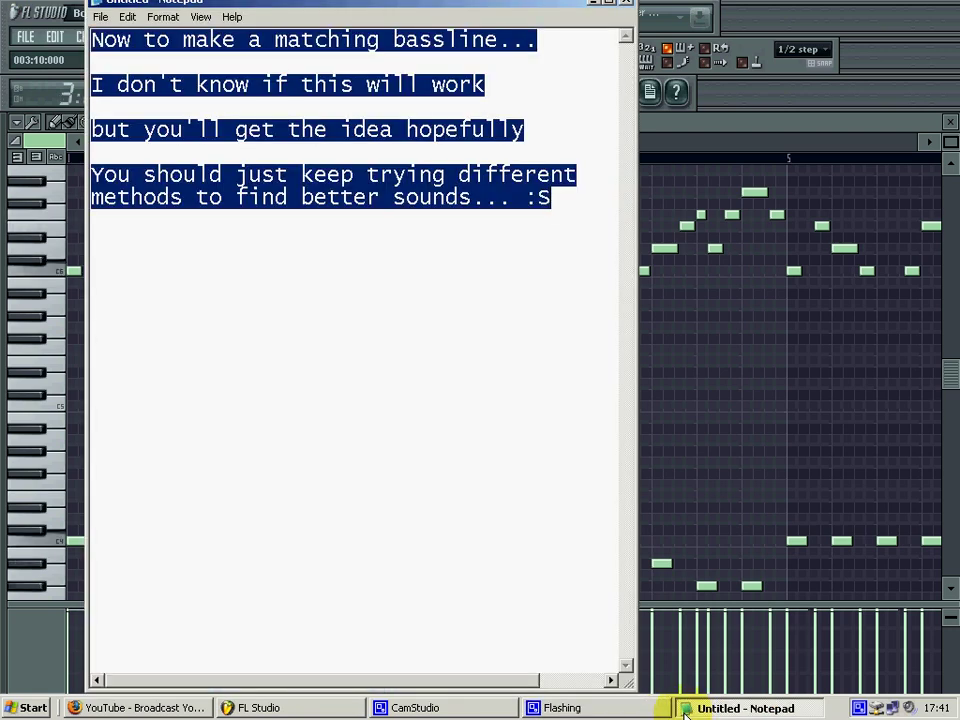
key(BackSpace)
text(Yet another )
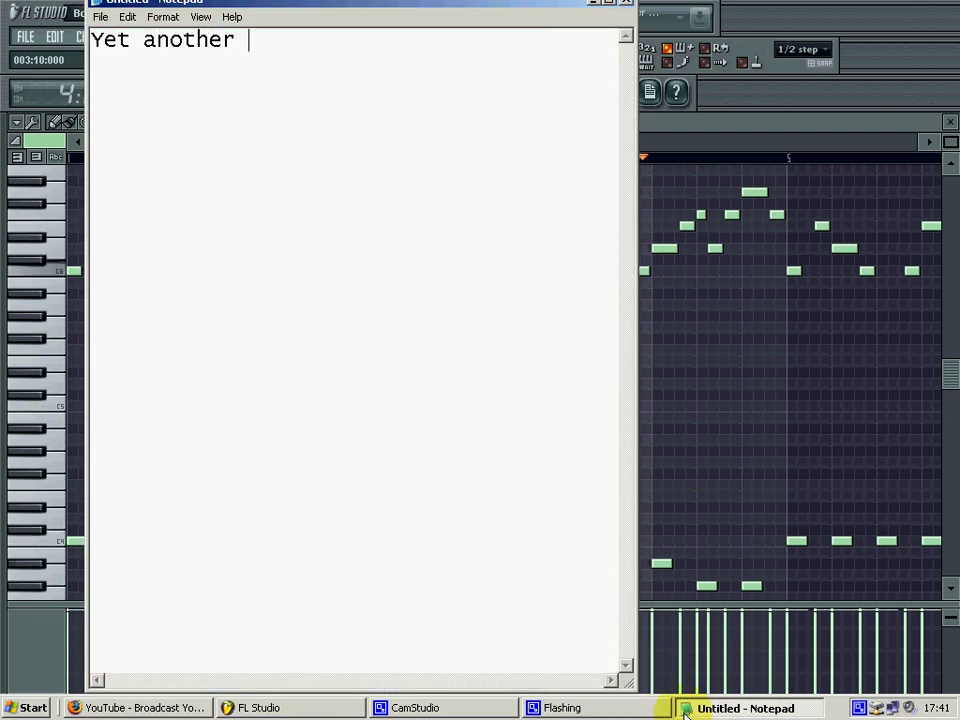
text(way to add spice)
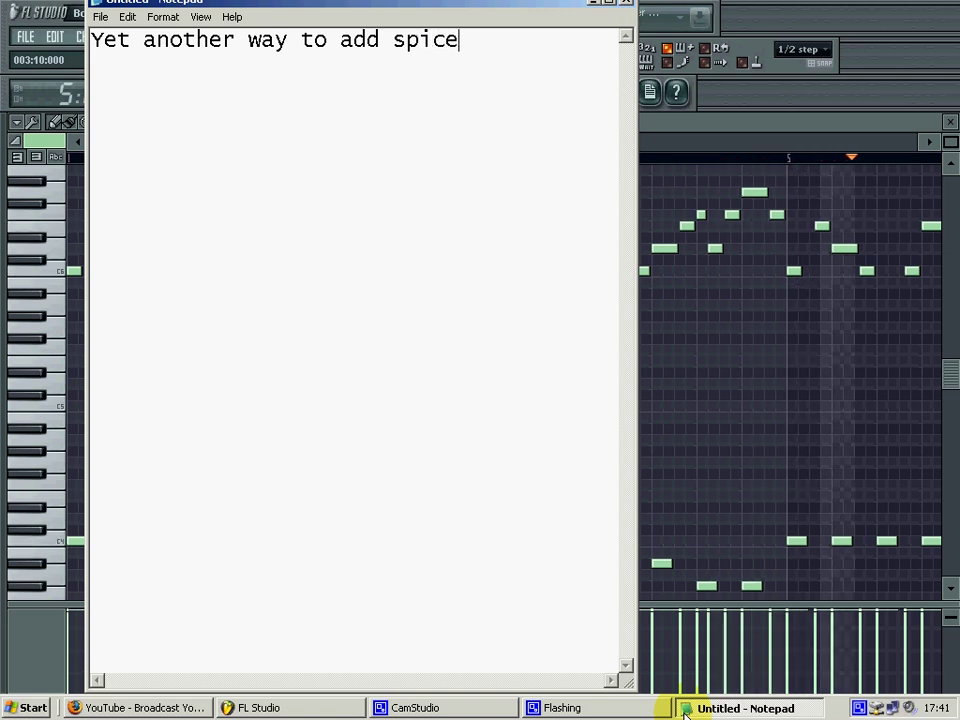
text(/favoures :D)
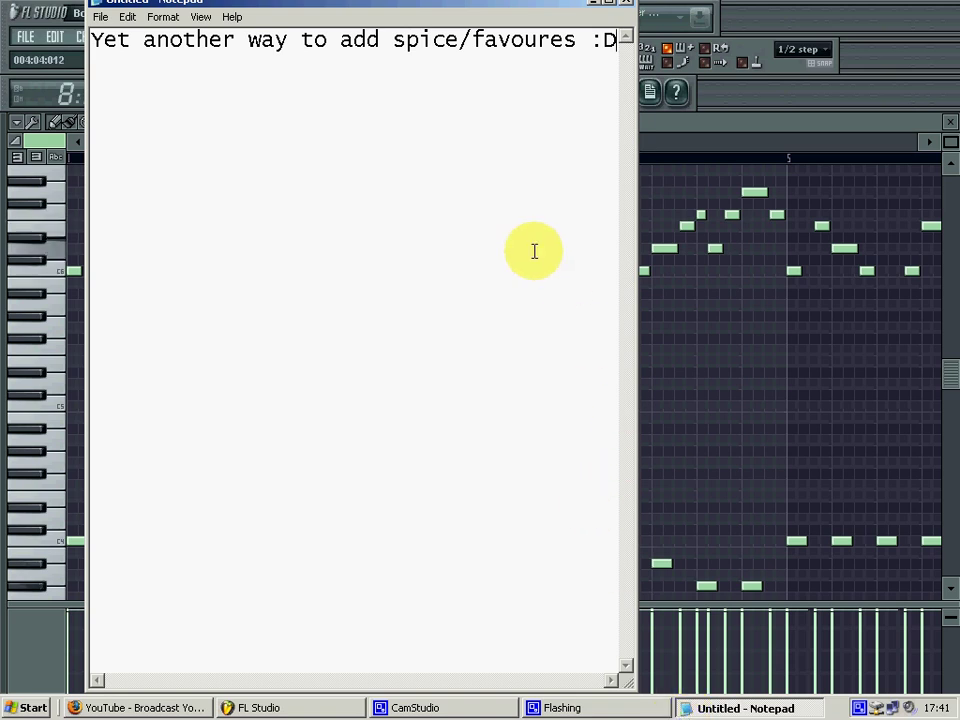
click(477, 38)
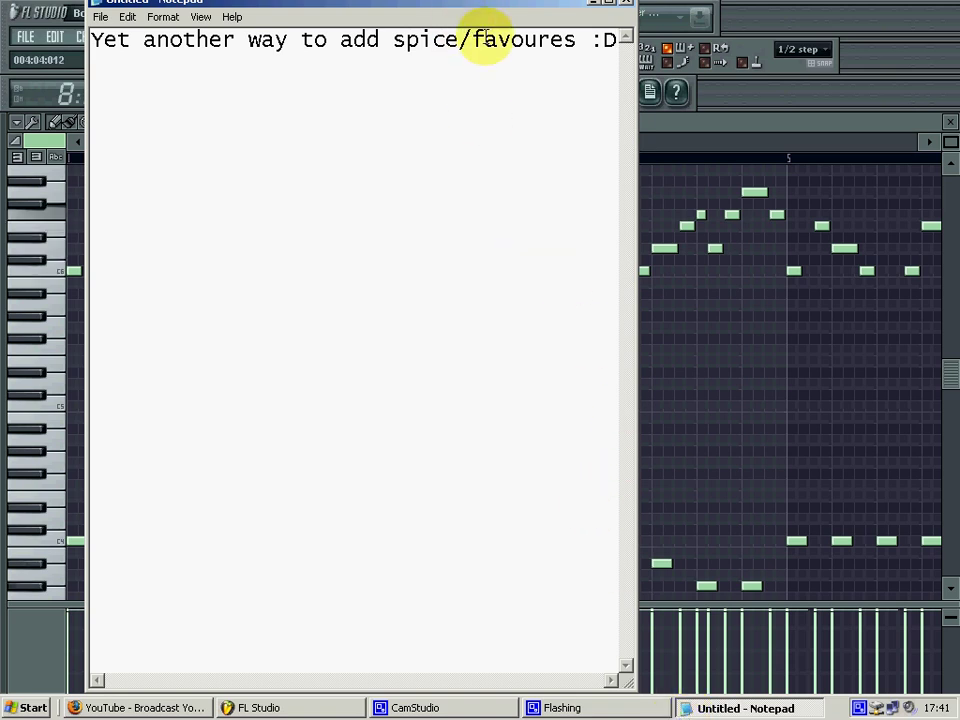
text(l)
Back in FL Studio, add single C5 notes starting bars 1 and 3, A#4 starting bars 2 and 4, and G#4 midway through bars 2 and 4
click(666, 386)
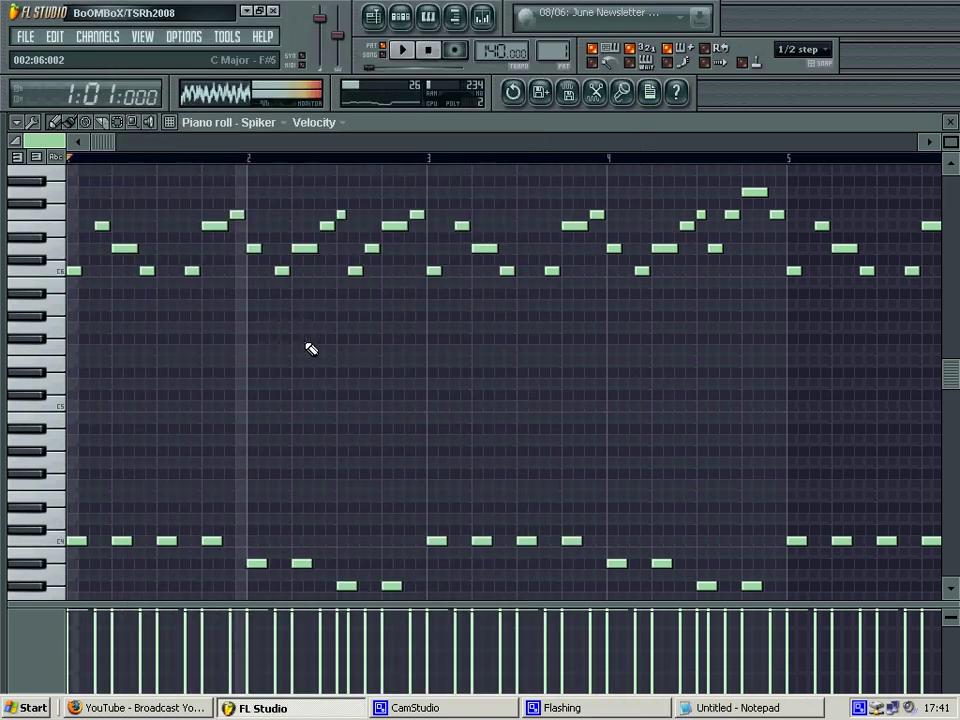
click(75, 406)
key(space)
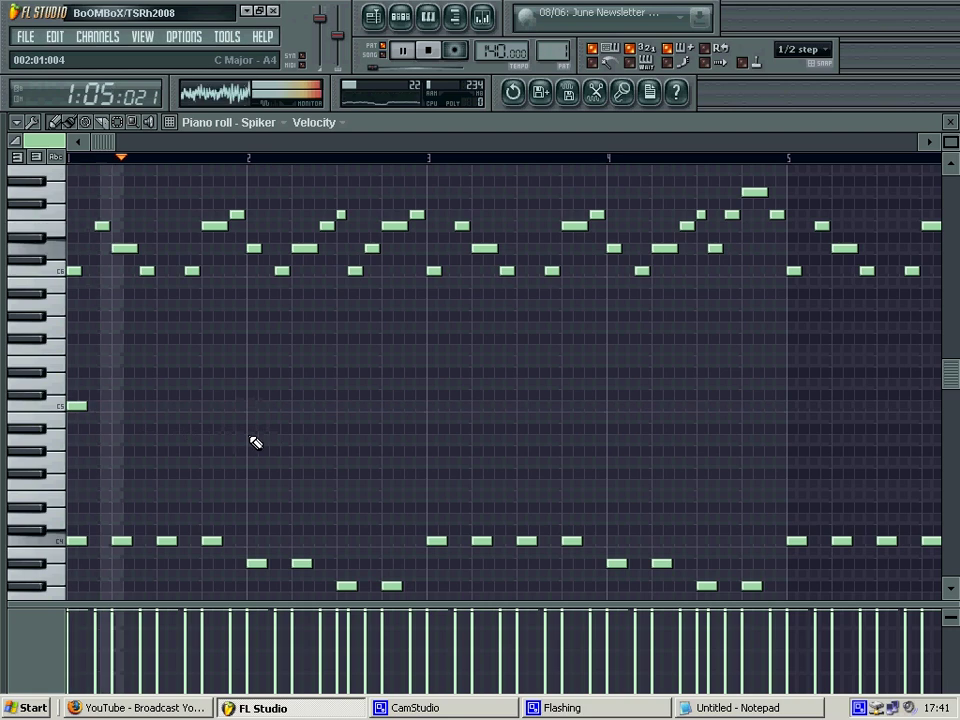
click(254, 428)
click(342, 452)
key(space)
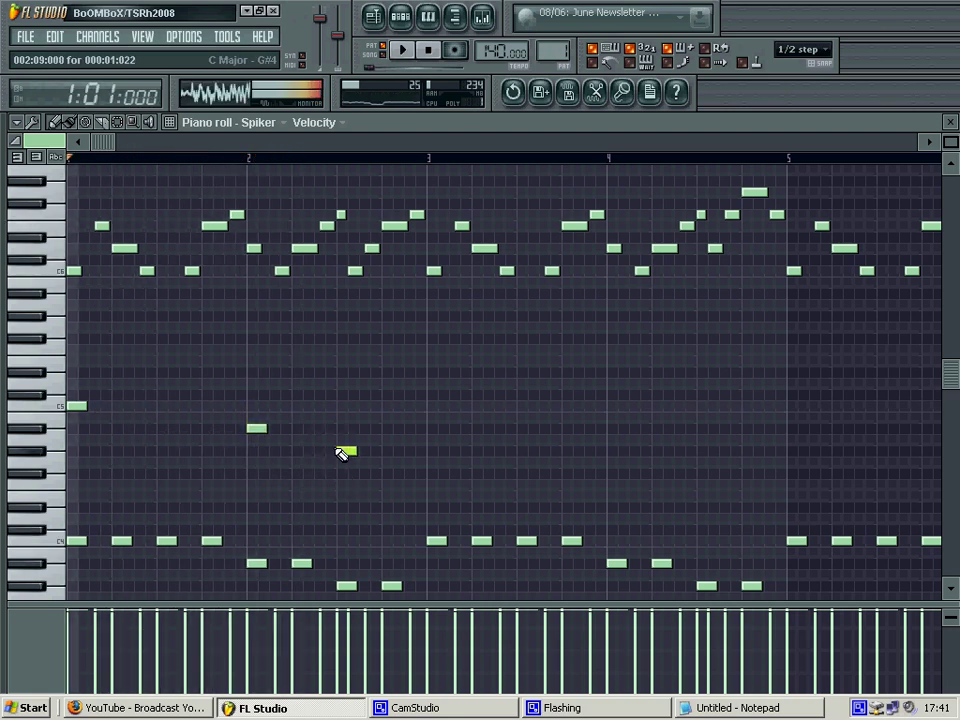
key(space)
click(434, 405)
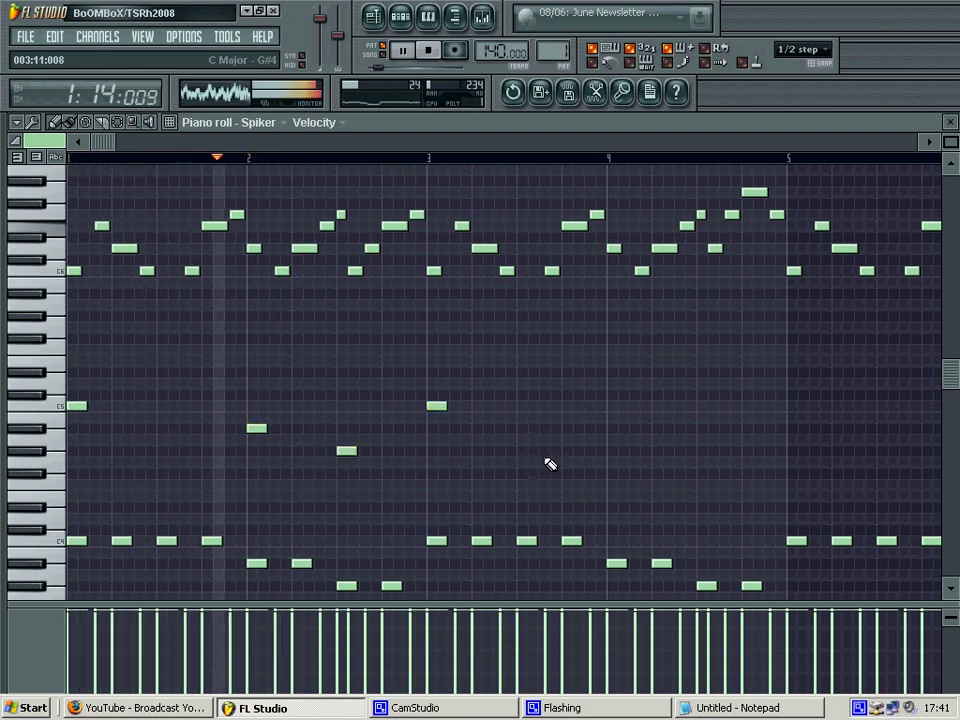
click(615, 428)
click(705, 452)
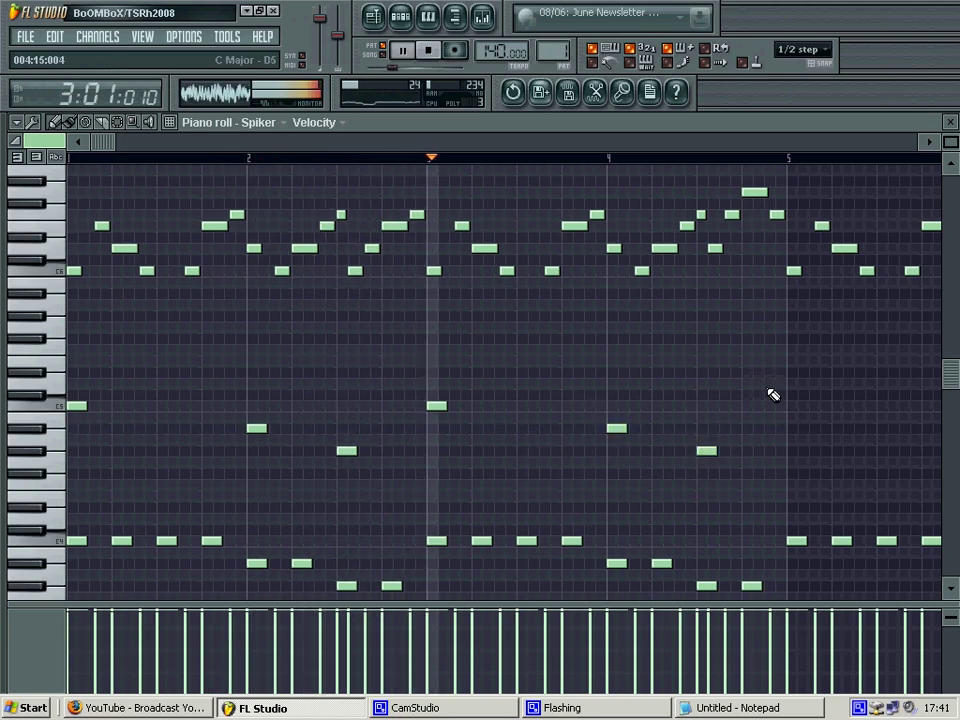
Add the same accents to bars 5 to 8: C5 starting bars 5 and 7, A#4 starting bars 6 and 8, G#4 midway through bars 6 and 8
click(780, 405)
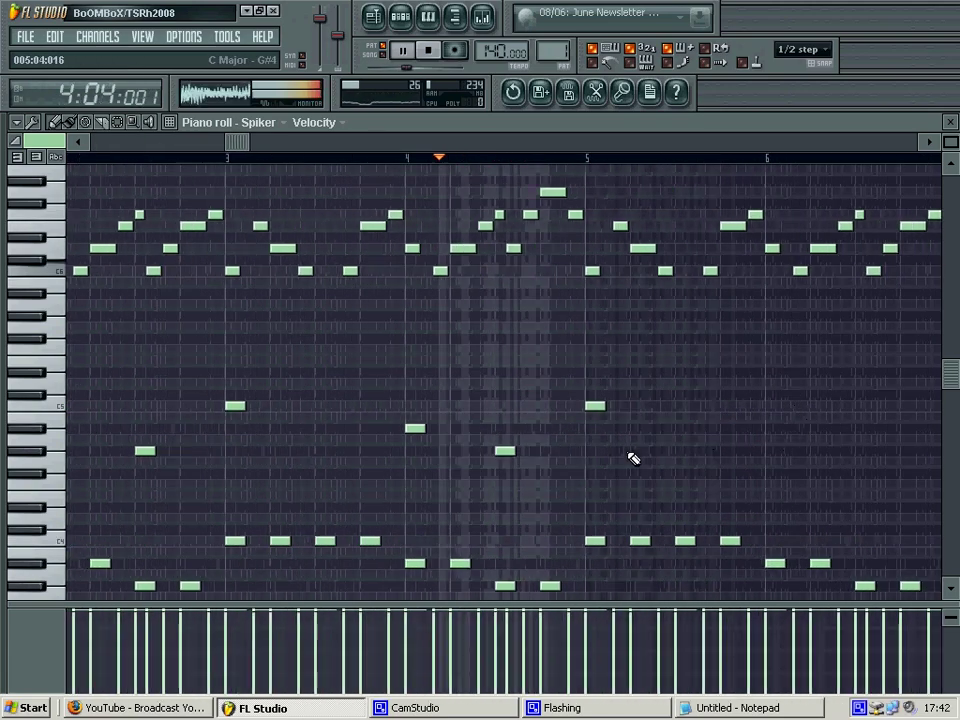
click(457, 428)
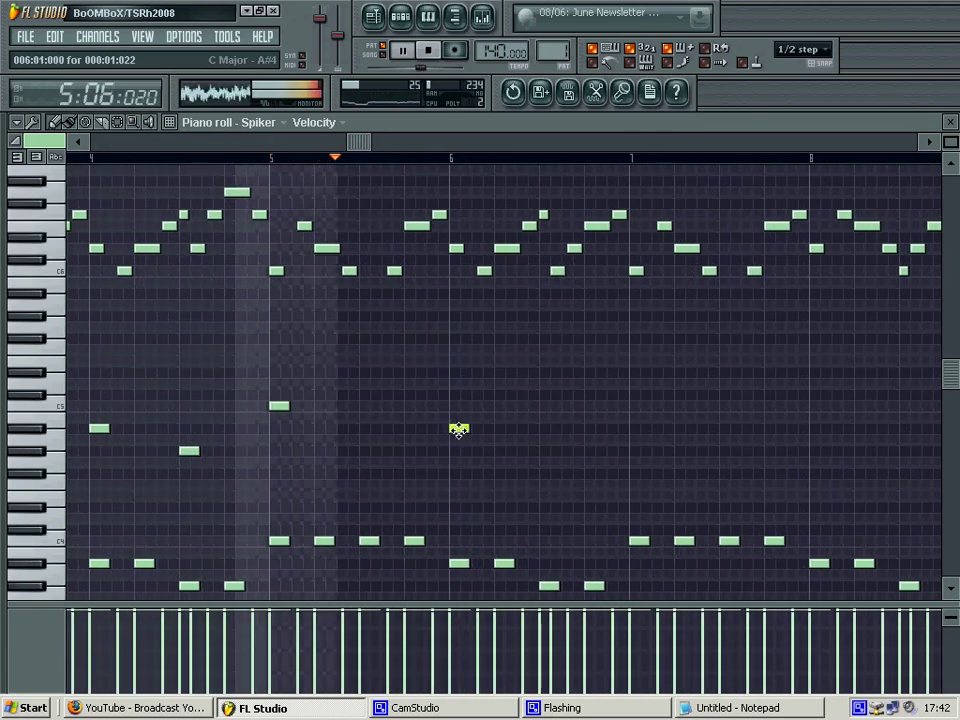
click(545, 451)
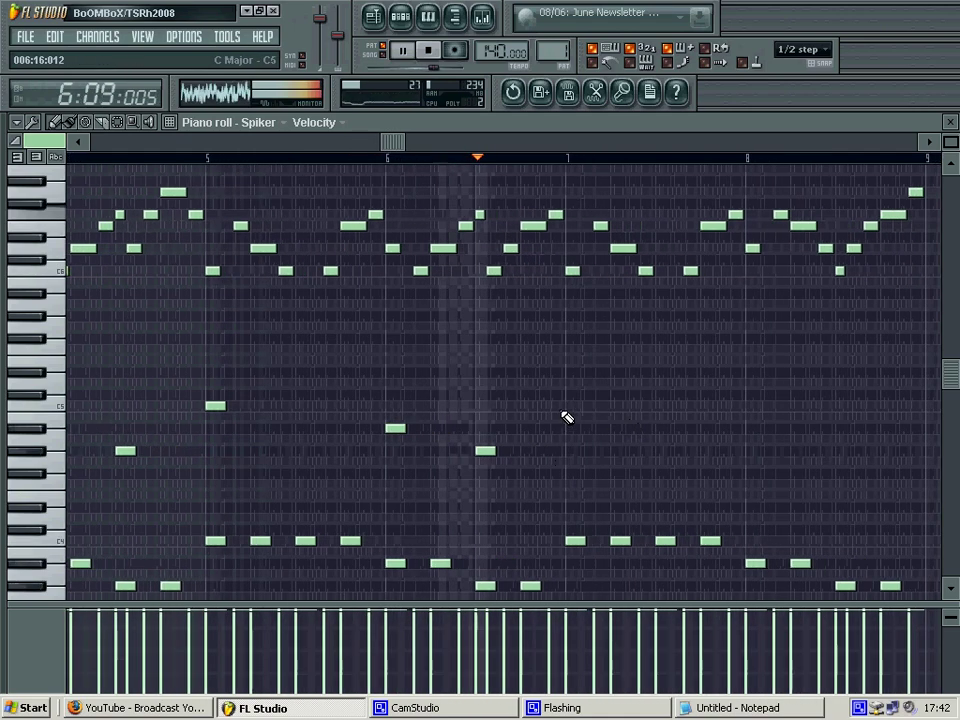
click(576, 405)
click(724, 429)
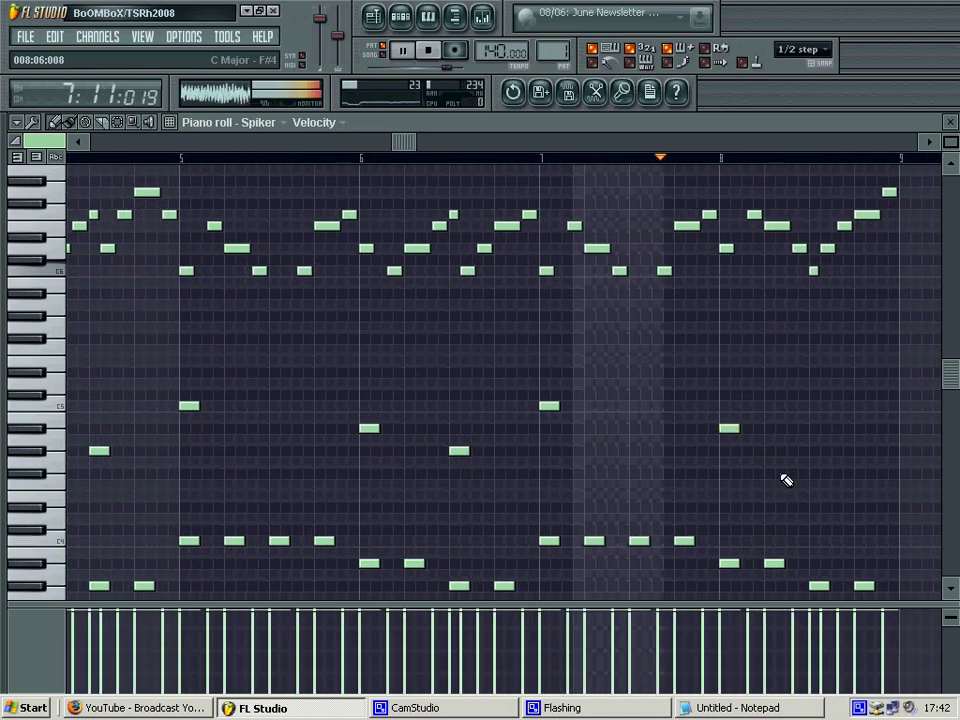
click(488, 272)
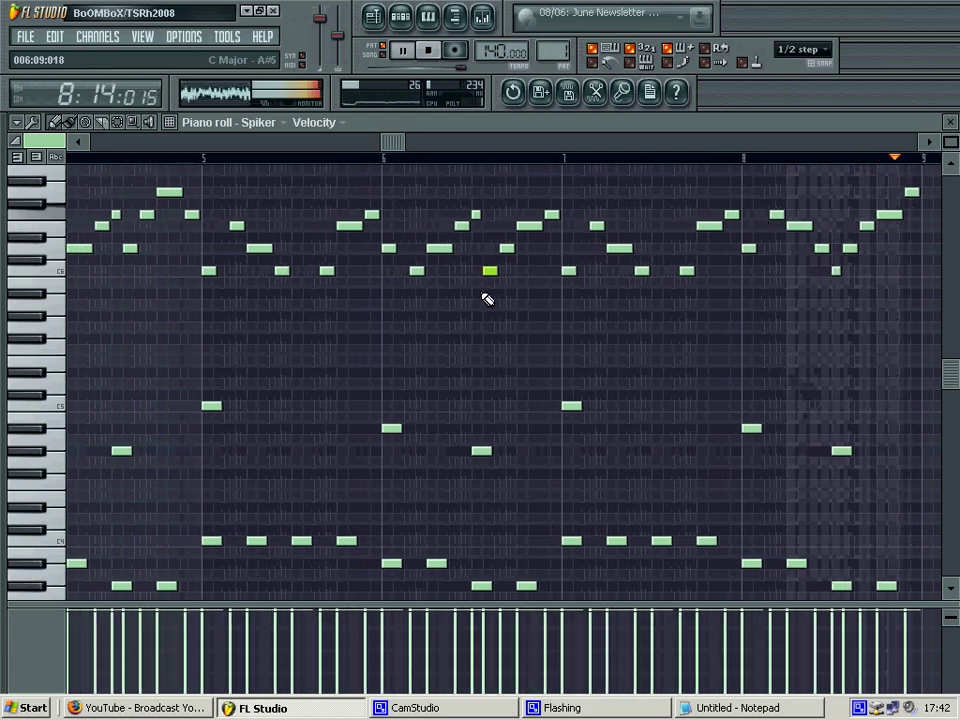
key(space)
Try layering a copy of the C4 bassline one octave lower on C3, offset between the existing bass notes
scroll(257, 431, down, 2)
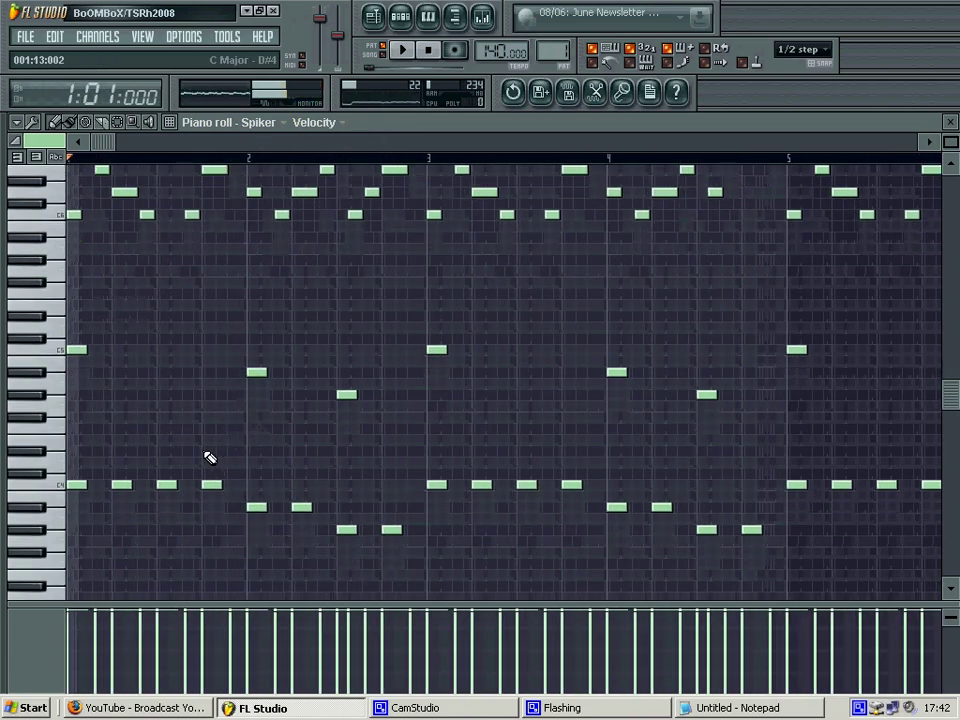
drag(55, 460, 52, 598)
scroll(94, 574, down, 1)
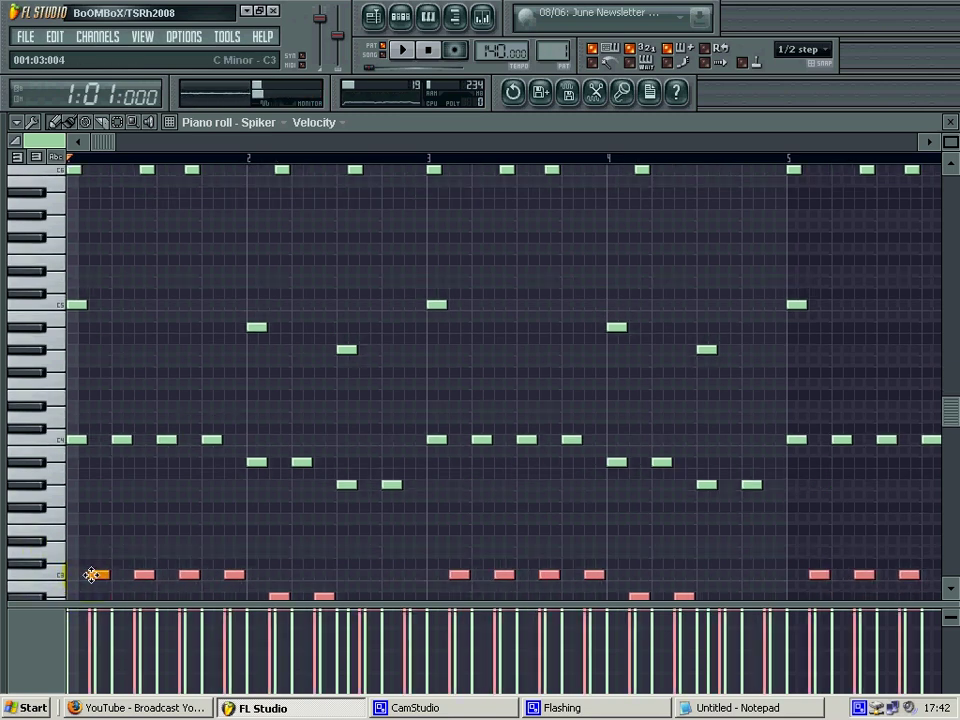
key(space)
key(Delete)
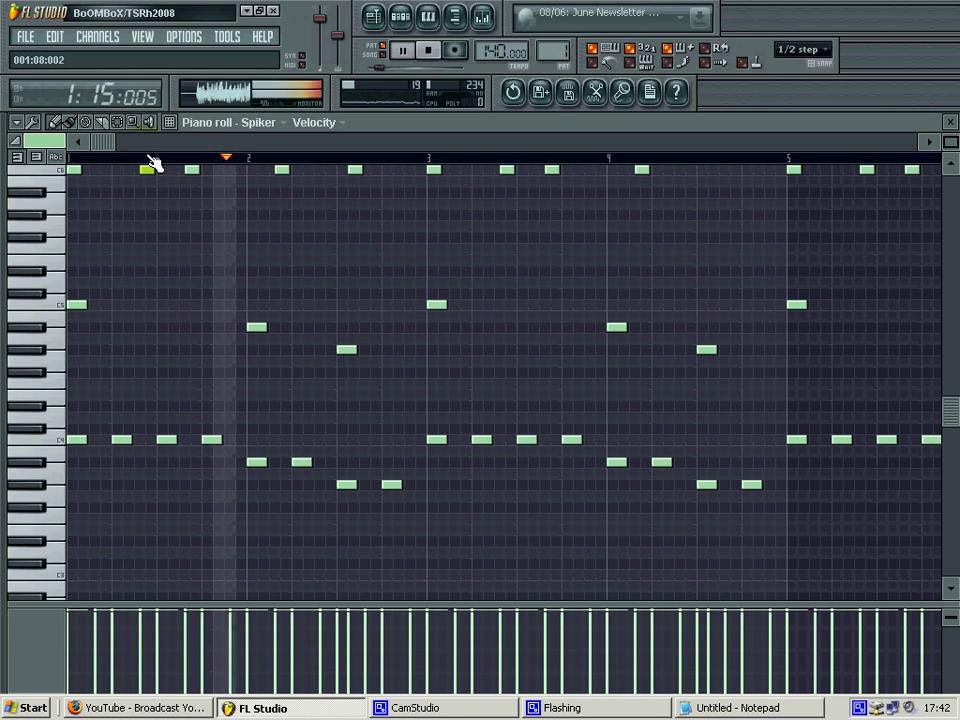
key(space)
In the Kick channel's piano roll, add one note per beat: four C5 in bar 1, two A#4 and two G#4 in bar 2
scroll(160, 353, up, 4)
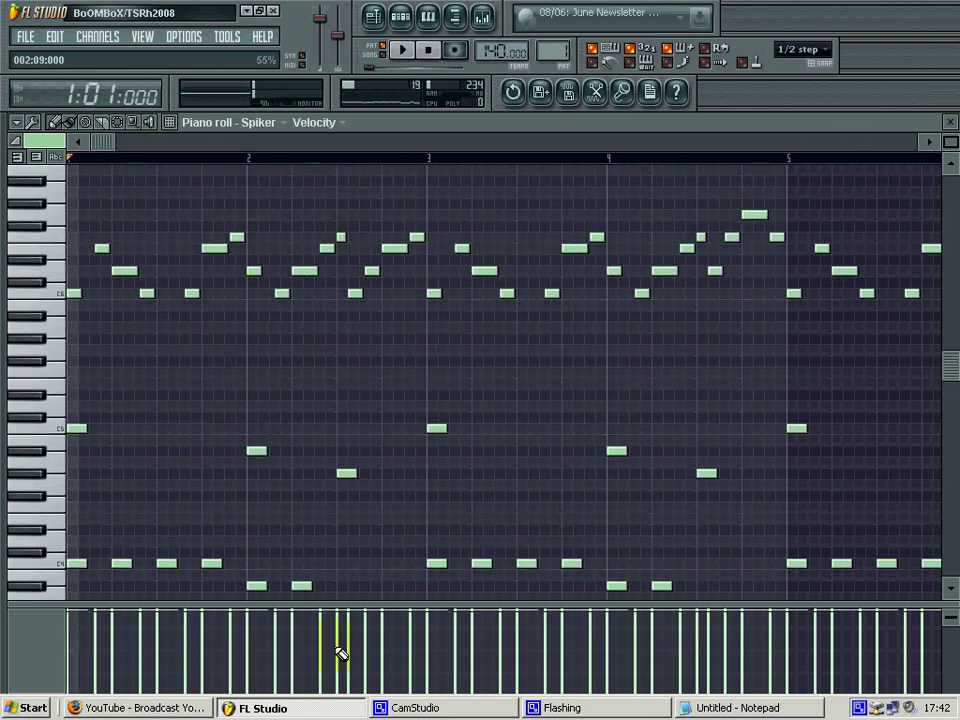
click(272, 121)
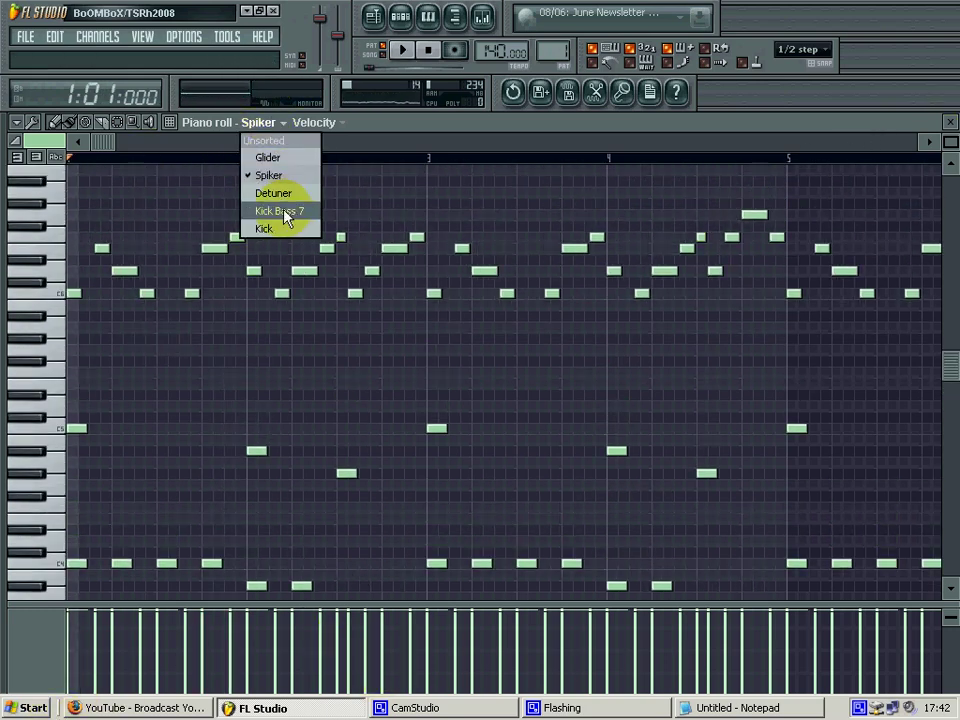
click(283, 212)
click(76, 428)
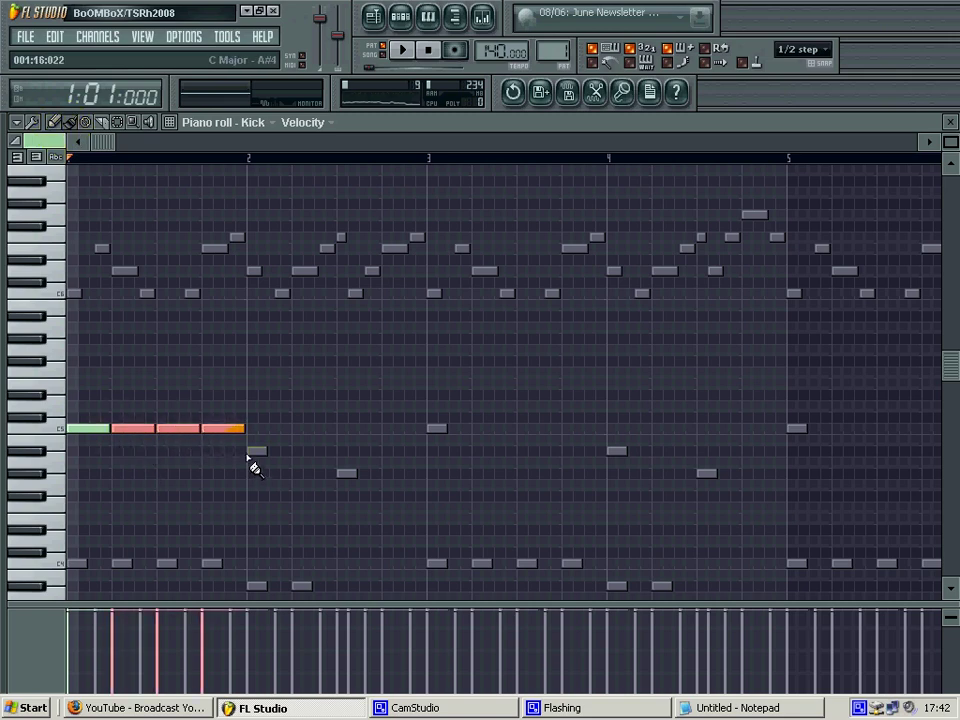
mouse_move(248, 456)
mouse_down()
mouse_move(329, 453)
mouse_move(418, 473)
mouse_up()
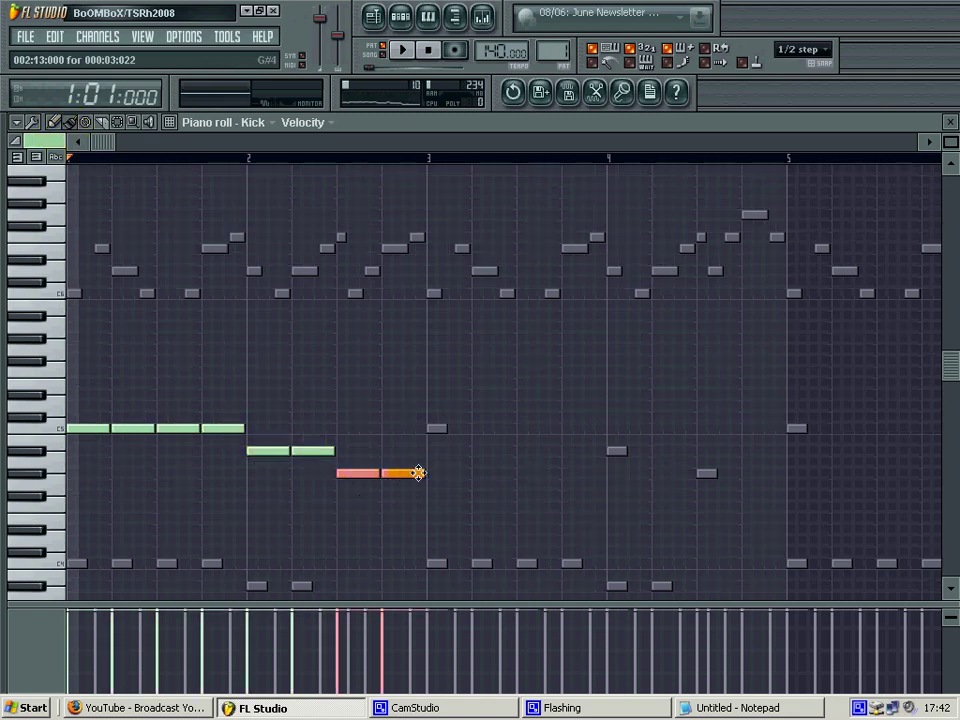
click(51, 489)
click(370, 476)
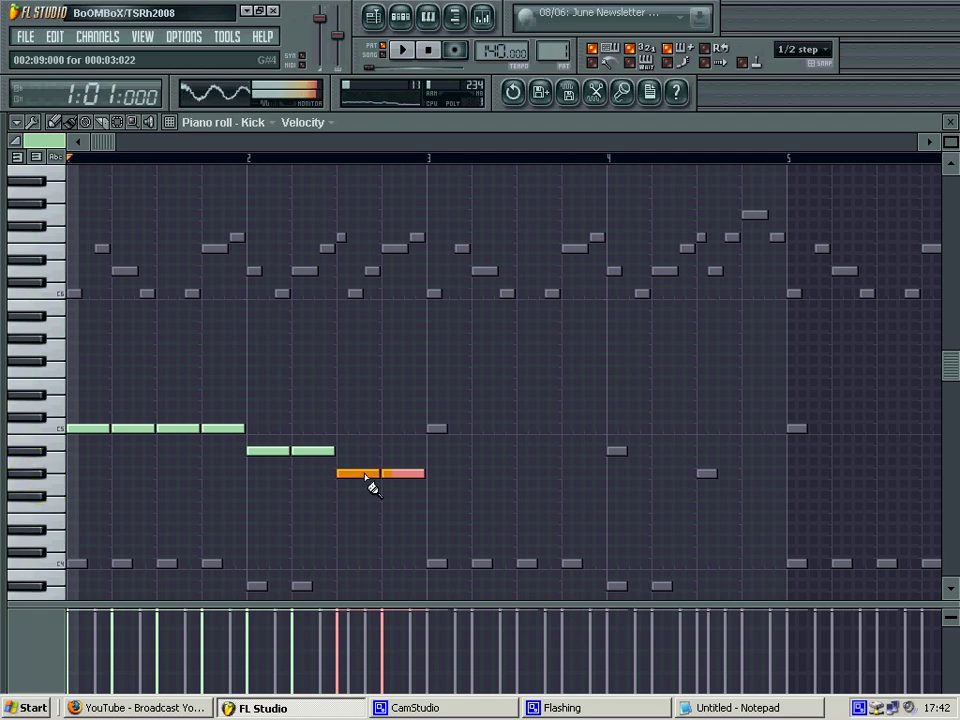
Repeat the kick notes in bars 3 and 4: four C5 in bar 3, two A#4 and two G#4 in bar 4
click(430, 430)
drag(430, 432, 573, 437)
click(610, 452)
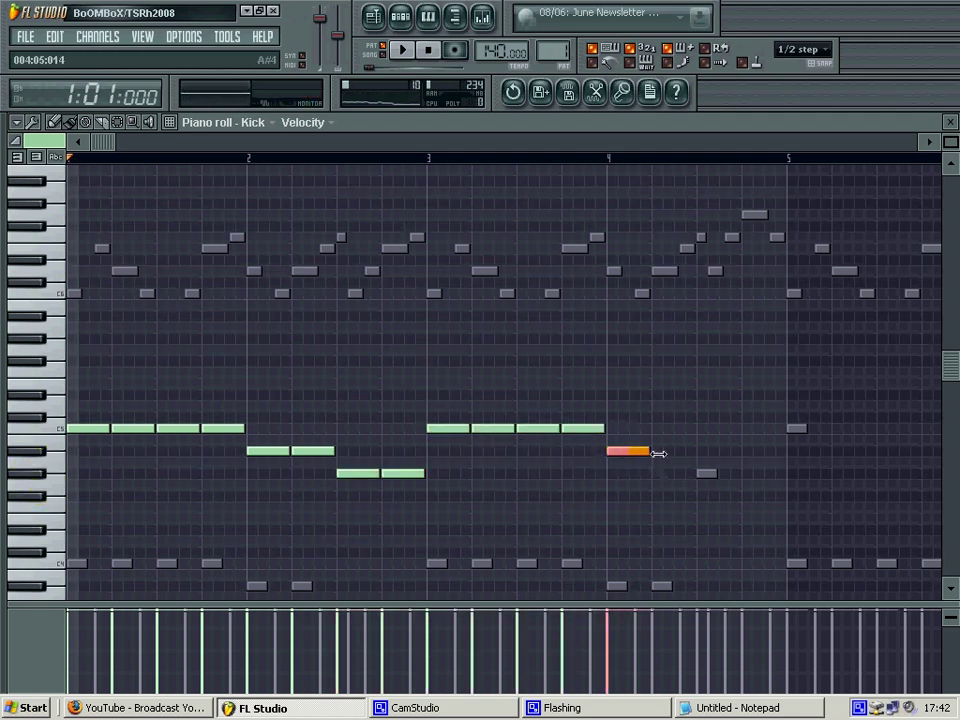
mouse_move(650, 452)
mouse_down()
mouse_move(694, 451)
mouse_move(760, 472)
mouse_up()
Copy the kick notes of bars 1 to 4 into bars 5 to 8, starting at bar 5
mouse_move(802, 512)
mouse_down()
mouse_move(315, 377)
mouse_move(100, 370)
mouse_up()
drag(100, 429, 808, 427)
scroll(755, 485, down, 5)
scroll(411, 396, up, 4)
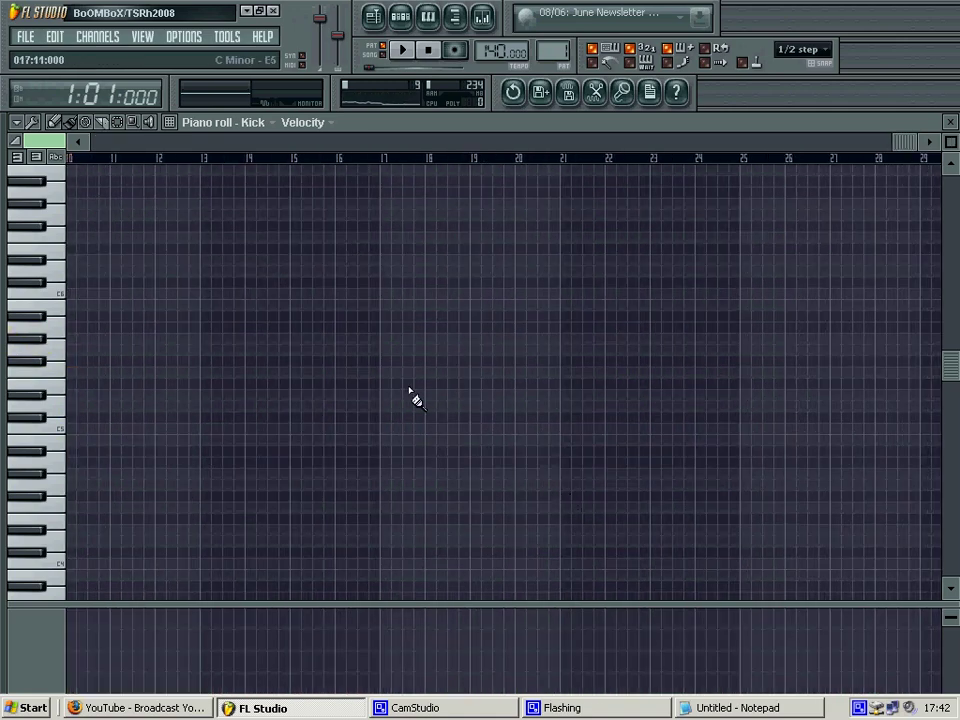
click(294, 144)
scroll(255, 335, up, 4)
scroll(266, 322, down, 4)
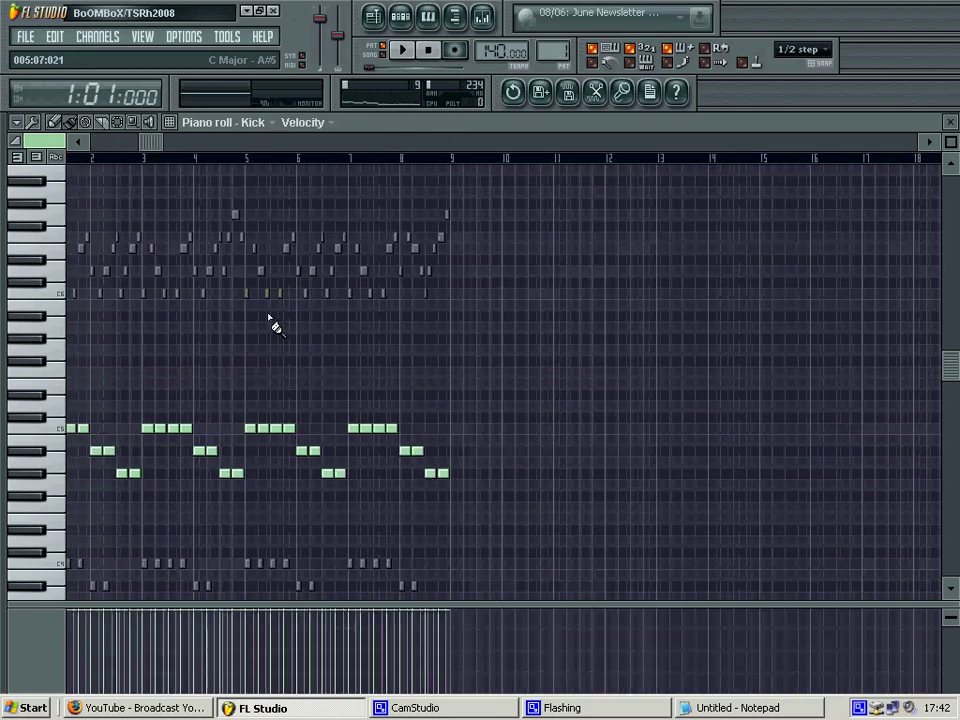